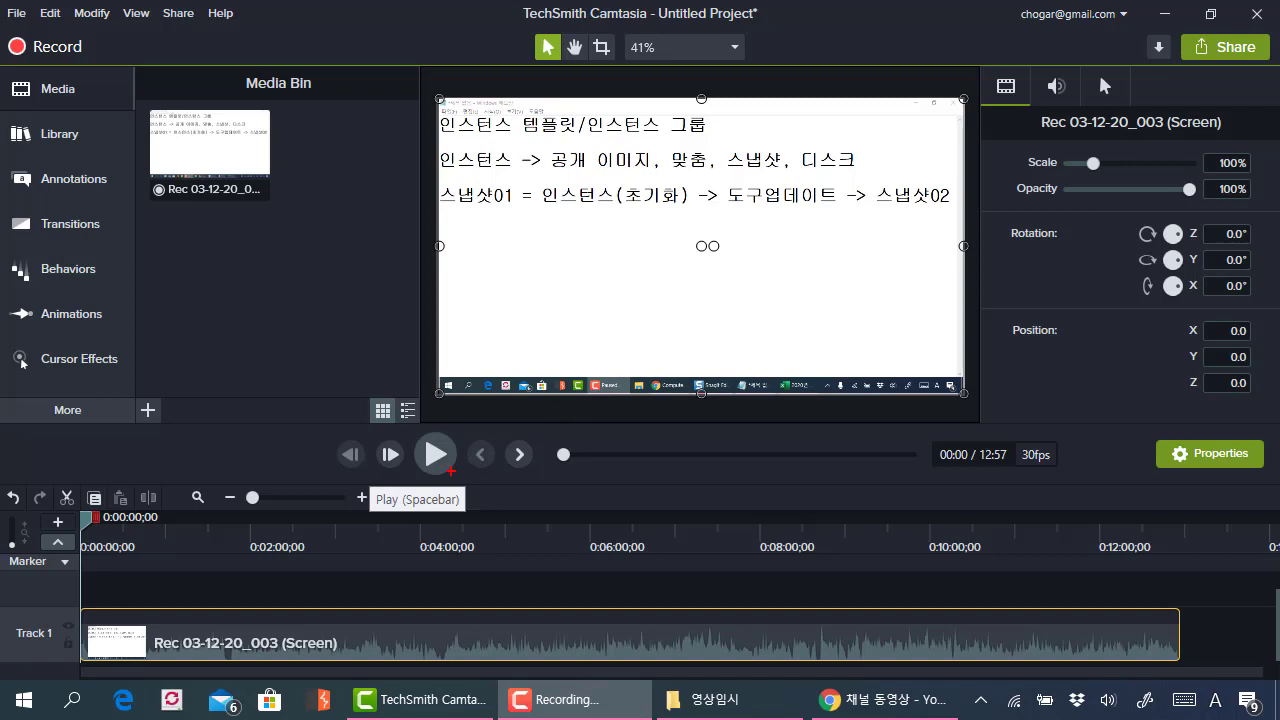
Handwrite the note "1. 해상도 1280*720 4K" over the video preview in red and circle the arrow before 스냅샷02.
mouse_move(487, 277)
mouse_down()
mouse_move(487, 233)
mouse_move(488, 273)
mouse_up()
mouse_move(557, 208)
mouse_down()
mouse_move(566, 222)
mouse_move(548, 240)
mouse_move(607, 266)
mouse_move(638, 257)
mouse_move(648, 286)
mouse_up()
mouse_move(648, 248)
mouse_down()
mouse_move(676, 257)
mouse_move(718, 238)
mouse_move(724, 274)
mouse_up()
drag(712, 277, 742, 280)
mouse_move(800, 228)
mouse_down()
mouse_move(800, 266)
mouse_move(872, 244)
mouse_move(886, 262)
mouse_move(926, 250)
mouse_move(910, 264)
mouse_move(946, 232)
mouse_move(946, 282)
mouse_move(1016, 259)
mouse_up()
click(1054, 260)
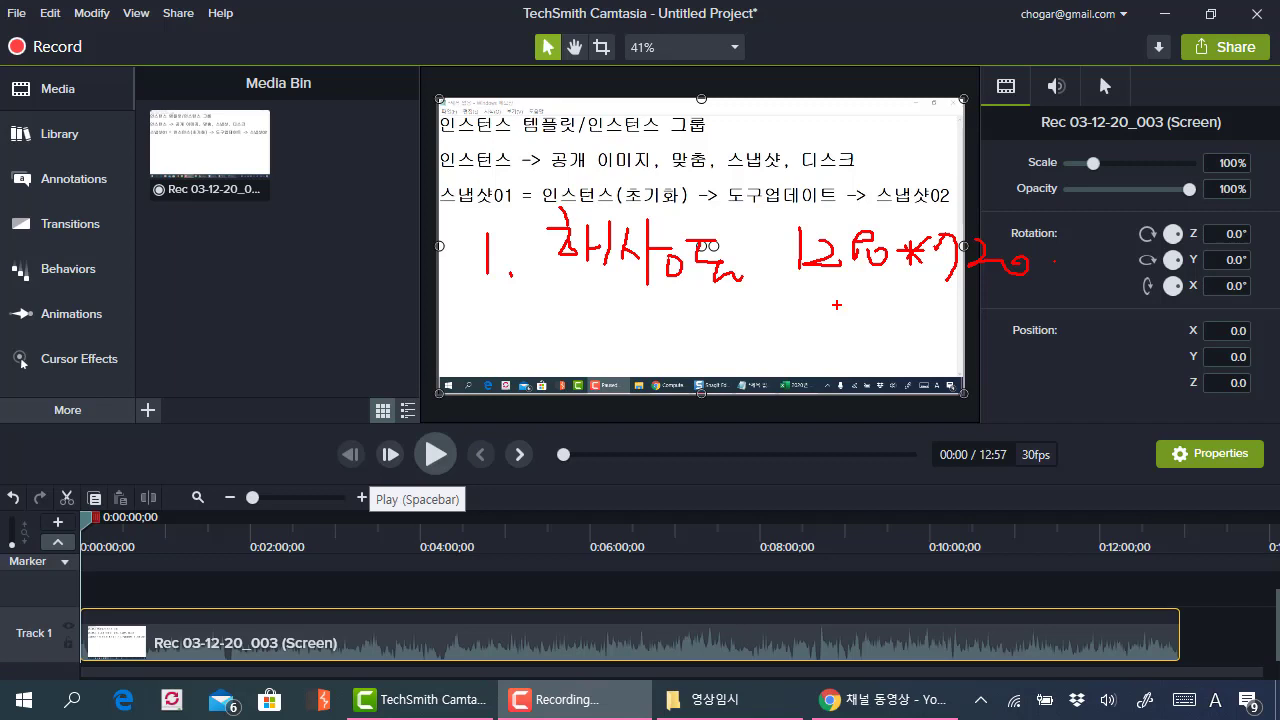
mouse_move(1076, 226)
mouse_down()
mouse_move(1118, 257)
mouse_move(1101, 266)
mouse_up()
mouse_move(1133, 220)
mouse_down()
mouse_move(1134, 266)
mouse_move(1176, 288)
mouse_move(1070, 289)
mouse_up()
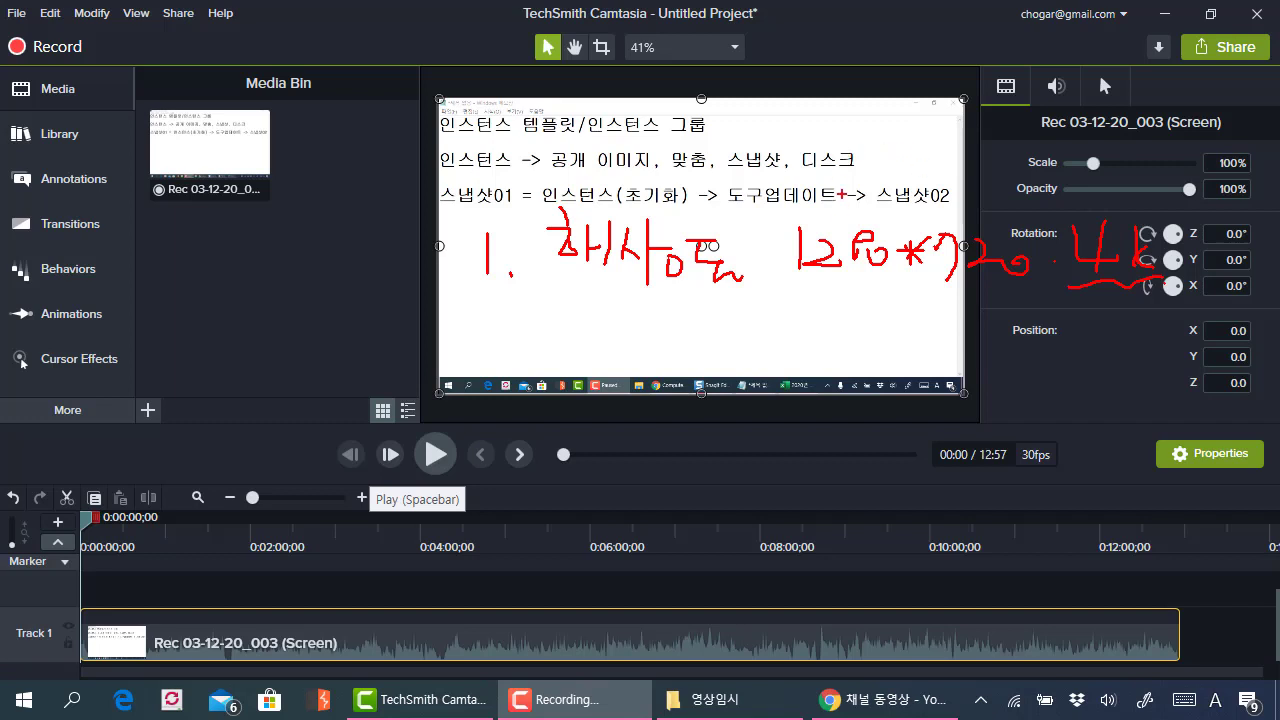
mouse_move(846, 182)
mouse_down()
mouse_move(848, 198)
mouse_move(876, 174)
mouse_move(878, 208)
mouse_up()
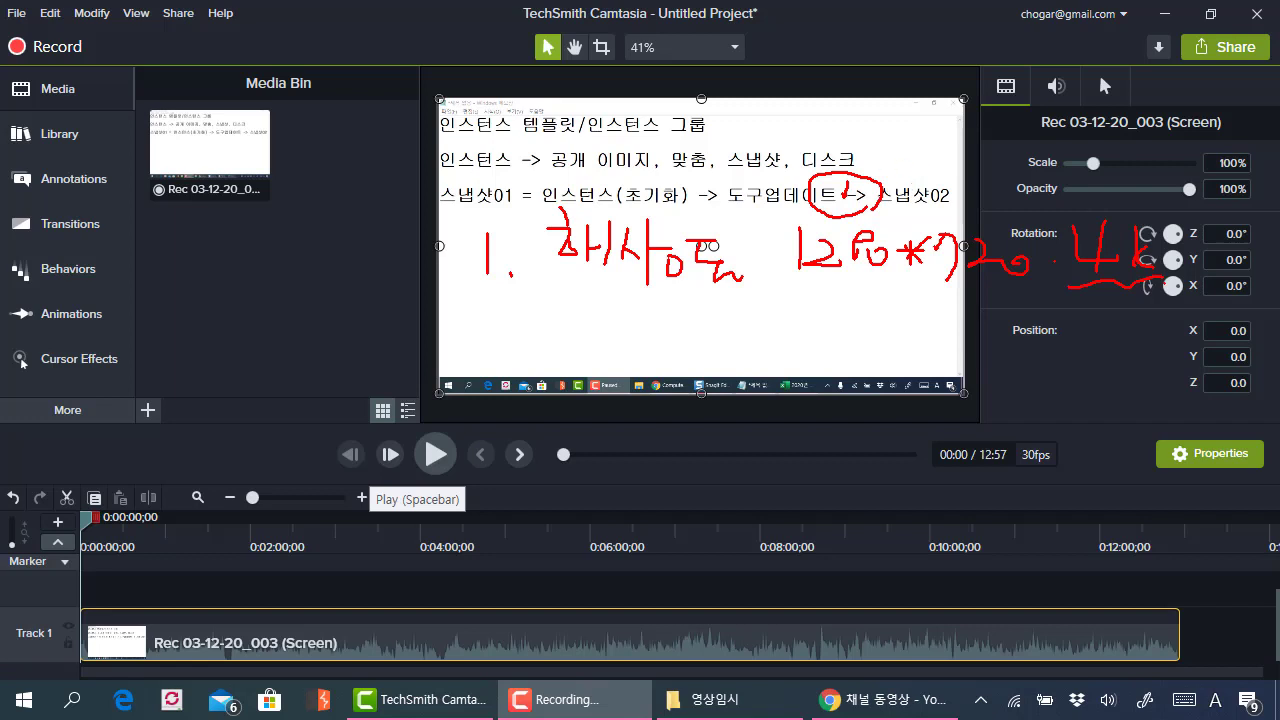
Handwrite a second red note, "2. 고사양", beneath the resolution note on the preview.
mouse_move(487, 333)
mouse_down()
mouse_move(482, 346)
mouse_move(520, 348)
mouse_up()
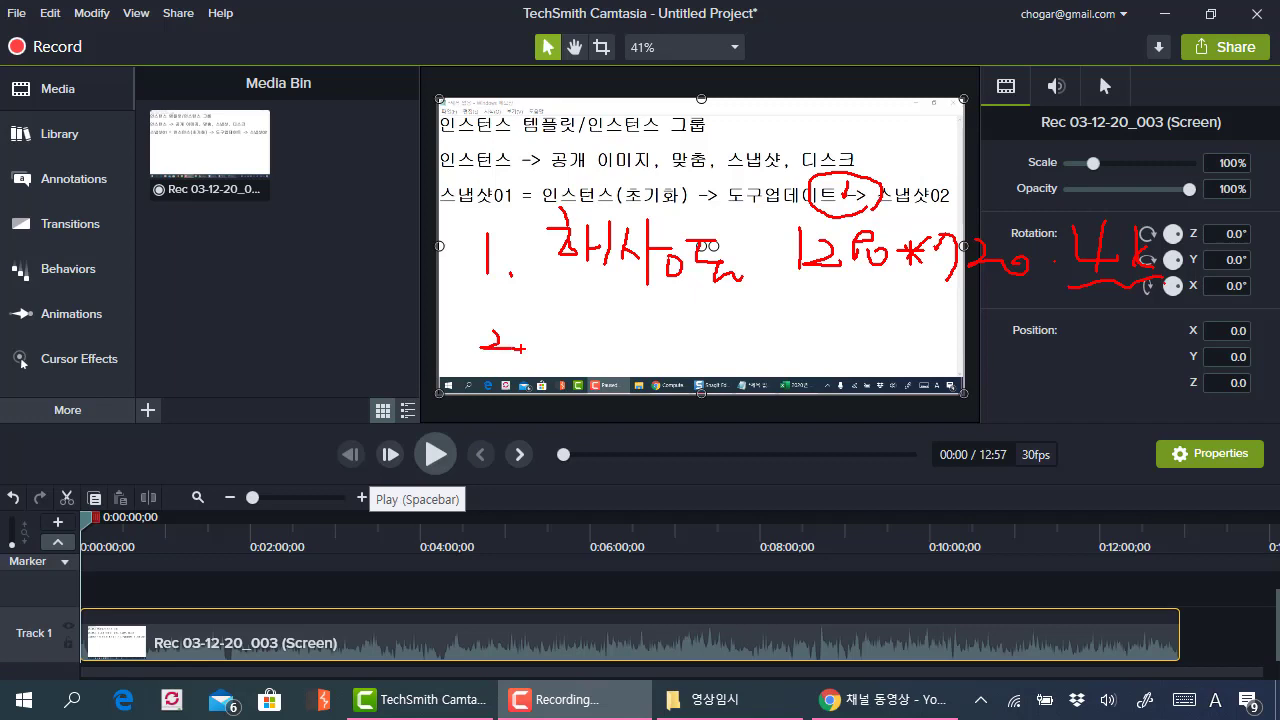
click(571, 339)
drag(620, 320, 660, 362)
drag(670, 318, 664, 352)
drag(670, 336, 688, 350)
drag(692, 302, 692, 364)
drag(696, 346, 738, 328)
drag(746, 310, 750, 372)
drag(752, 342, 782, 352)
drag(780, 364, 796, 364)
click(817, 354)
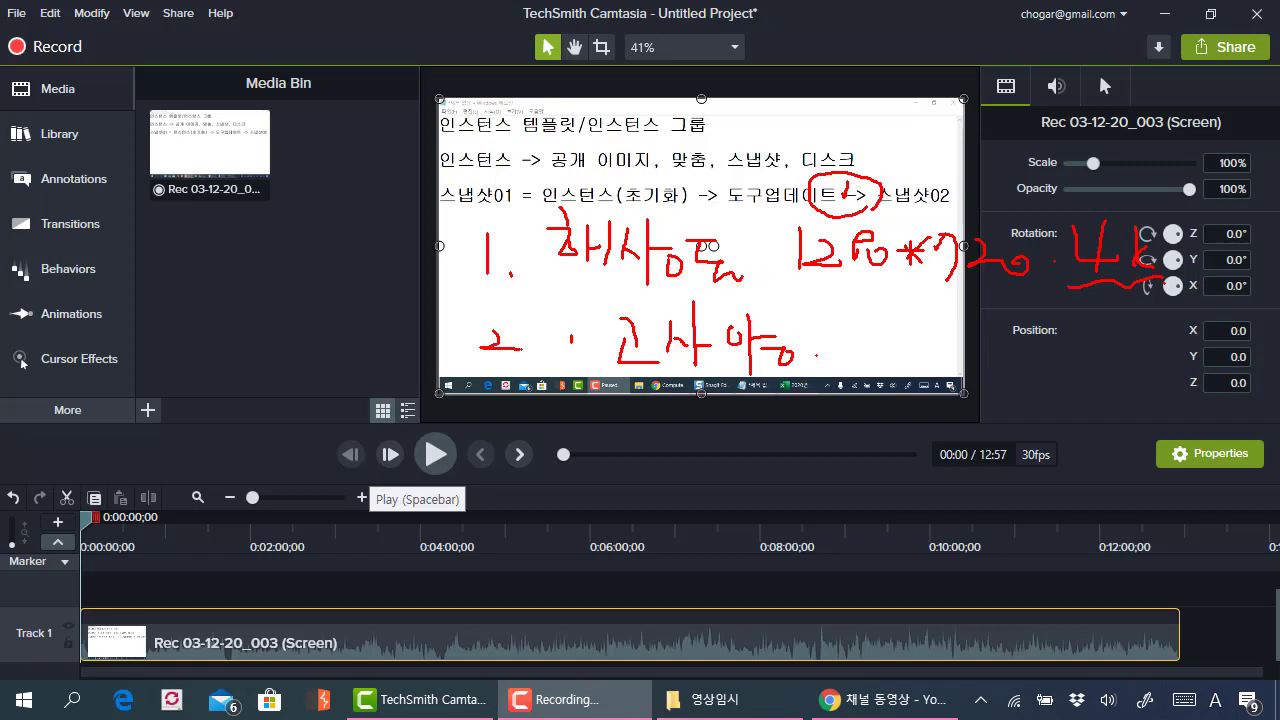
Handwrite "용량" below the preview, circle it, and clear all the on-screen annotations.
mouse_move(700, 402)
mouse_down()
mouse_move(690, 448)
mouse_move(726, 436)
mouse_move(680, 478)
mouse_move(686, 462)
mouse_move(680, 500)
mouse_move(722, 500)
mouse_up()
mouse_move(700, 505)
mouse_down()
mouse_move(706, 528)
mouse_move(710, 510)
mouse_up()
drag(728, 468, 766, 505)
mouse_move(771, 452)
mouse_down()
mouse_move(774, 536)
mouse_move(802, 508)
mouse_up()
click(843, 518)
mouse_move(855, 575)
mouse_down()
mouse_move(818, 583)
mouse_move(643, 564)
mouse_move(633, 467)
mouse_move(903, 473)
mouse_move(790, 593)
mouse_up()
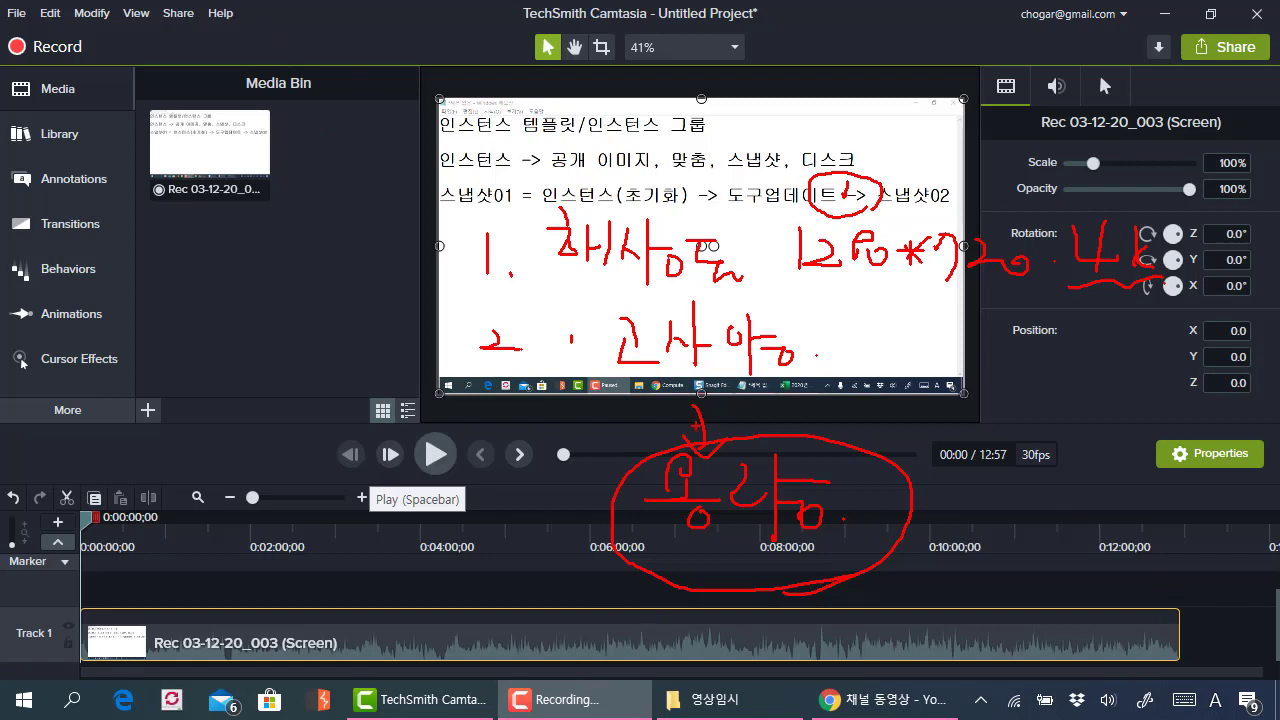
key(Escape)
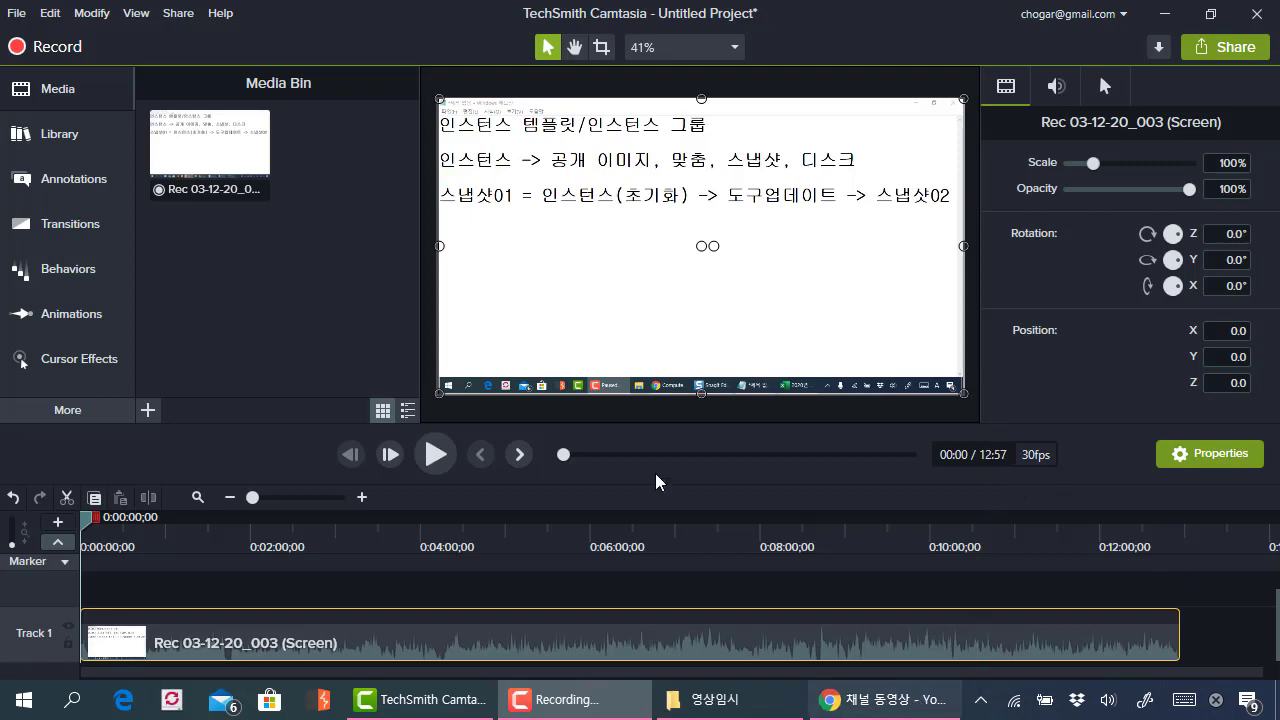
Switch to File Explorer at the 영상임시 folder, reposition its window, and open the 인코딩_기본설정 folder.
click(752, 711)
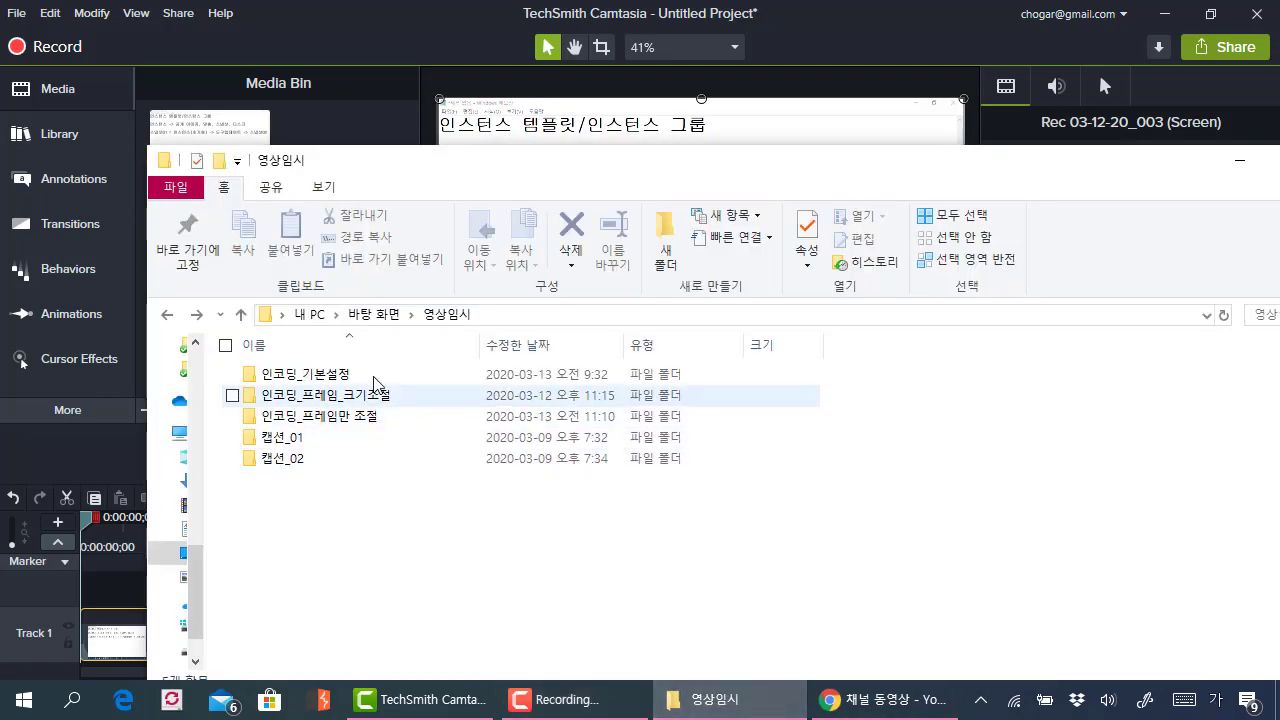
mouse_move(376, 384)
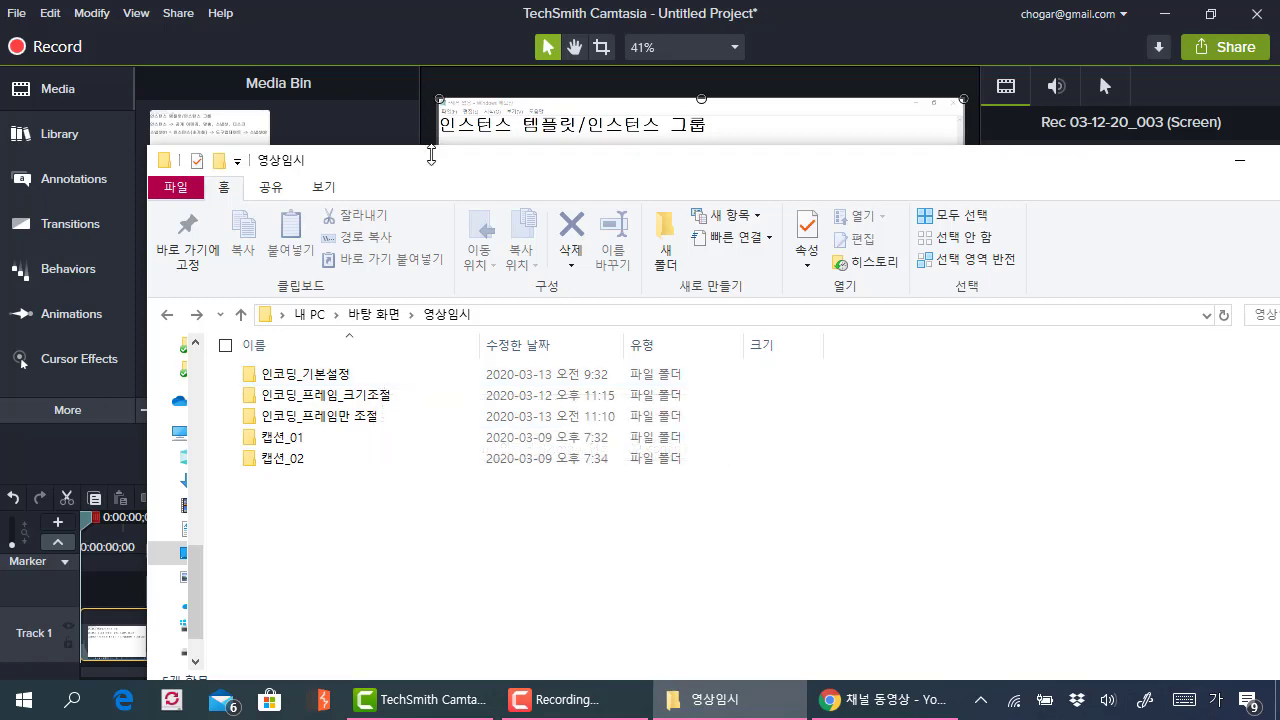
drag(432, 160, 663, 337)
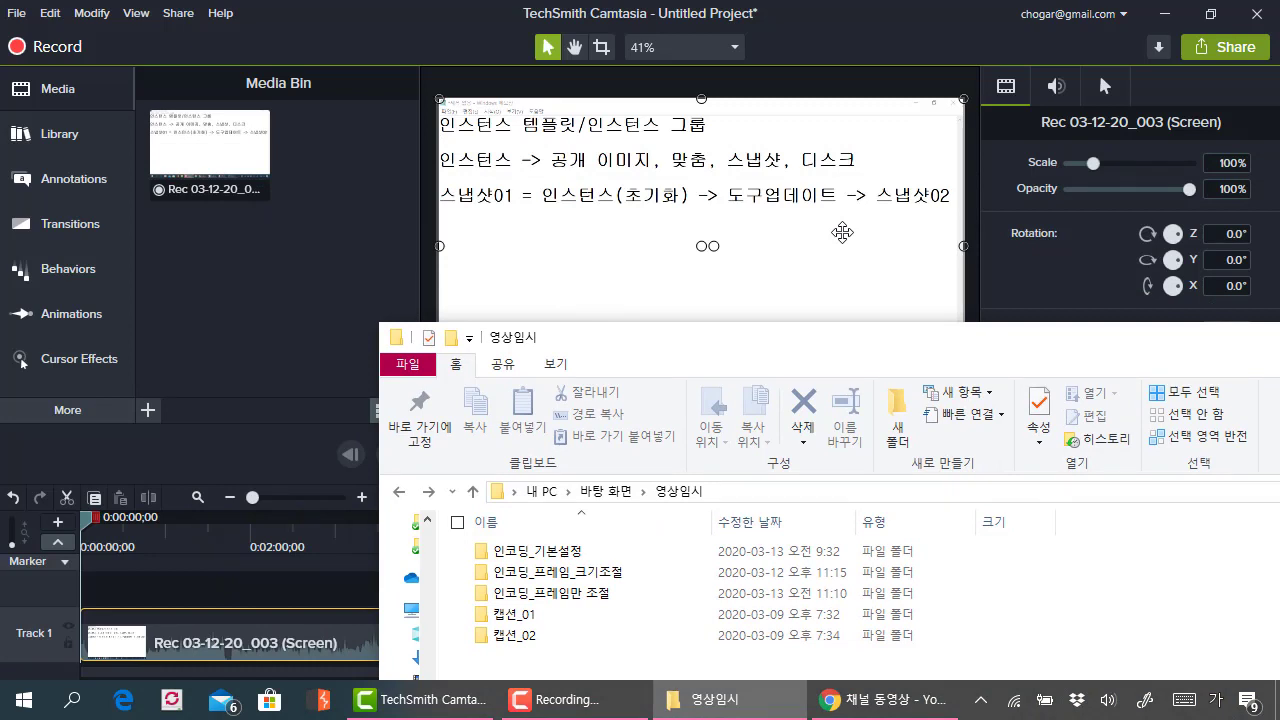
drag(740, 337, 586, 95)
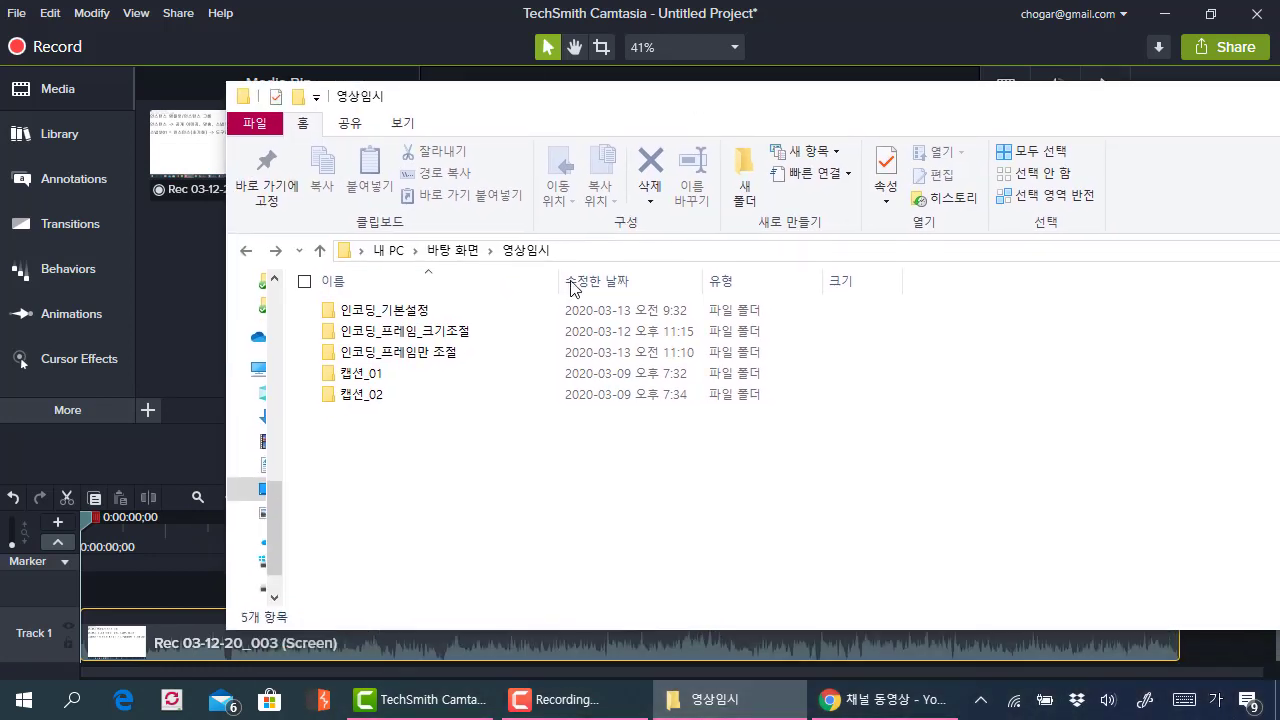
double_click(437, 318)
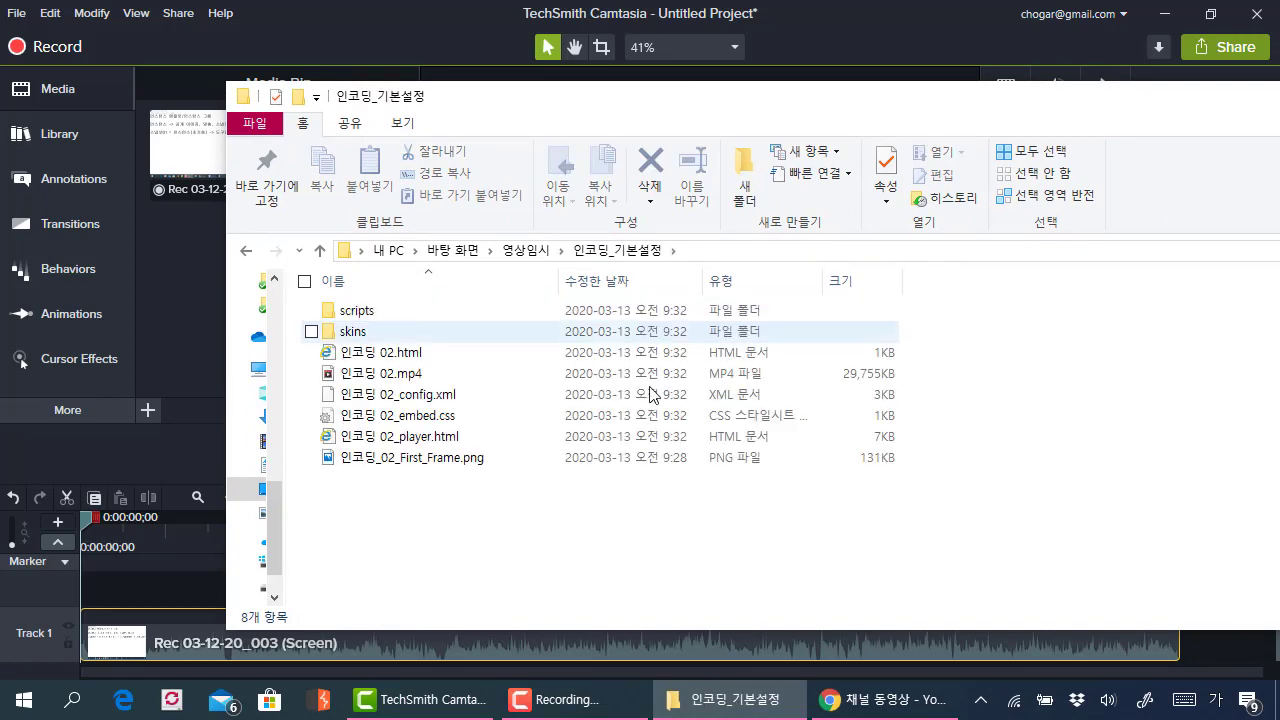
Examine the file size of 인코딩 02.mp4, marking it temporarily on screen.
click(679, 380)
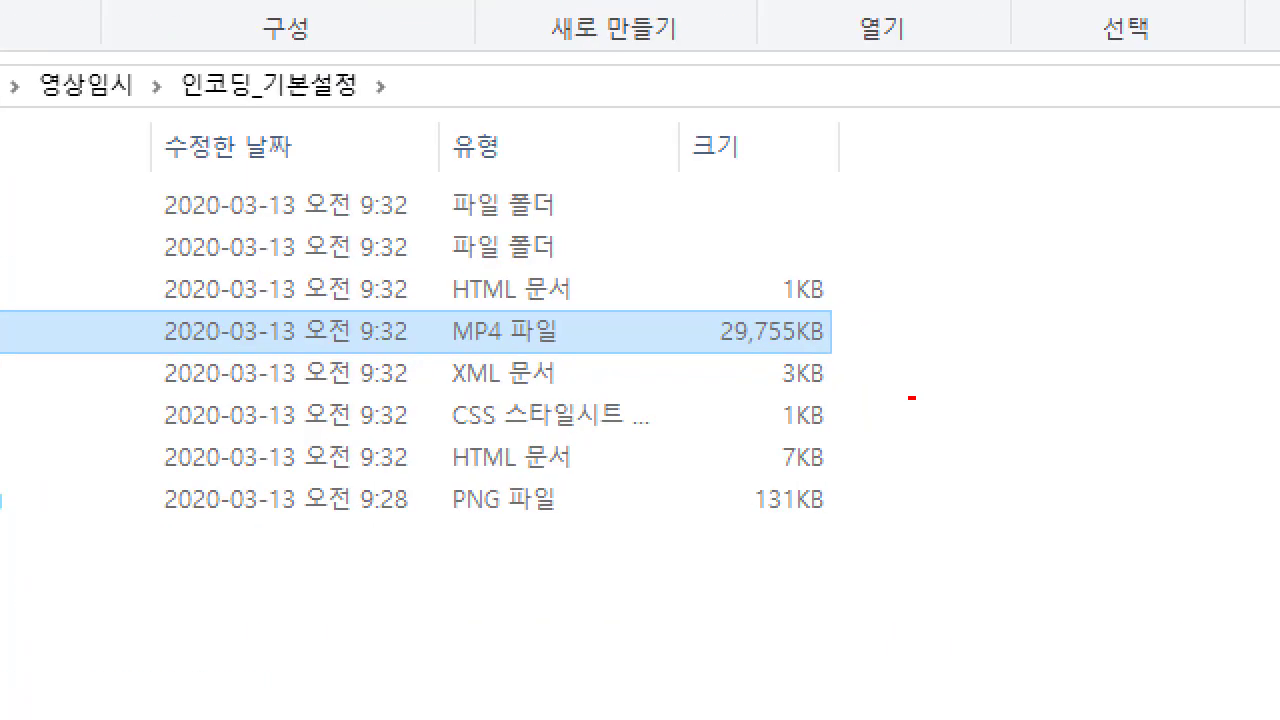
mouse_move(838, 341)
mouse_down()
mouse_move(686, 369)
mouse_move(845, 352)
mouse_up()
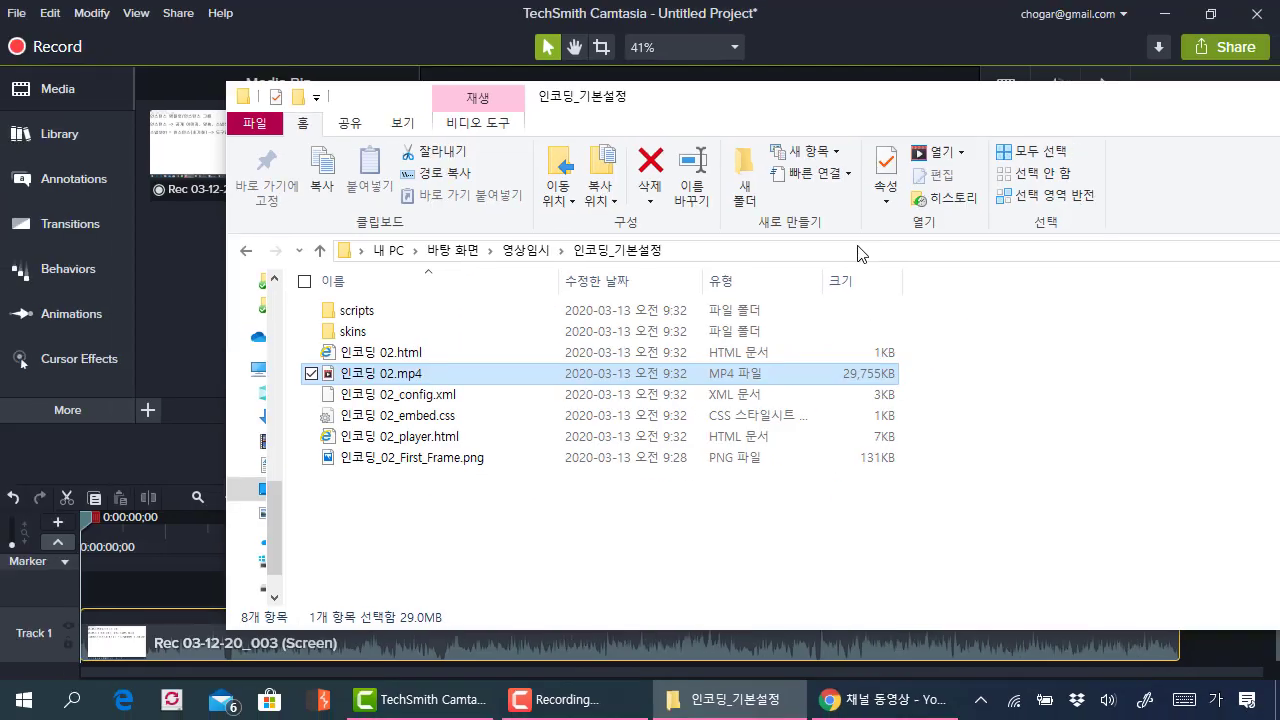
drag(858, 106, 771, 131)
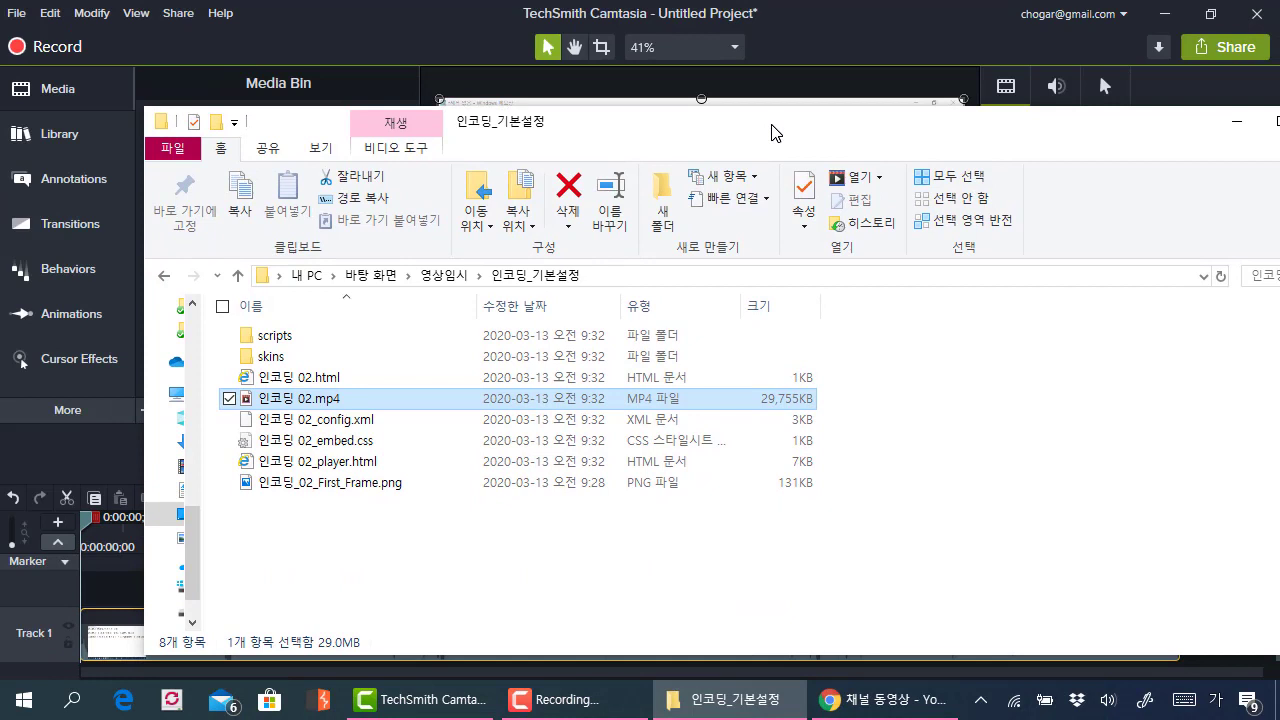
click(895, 478)
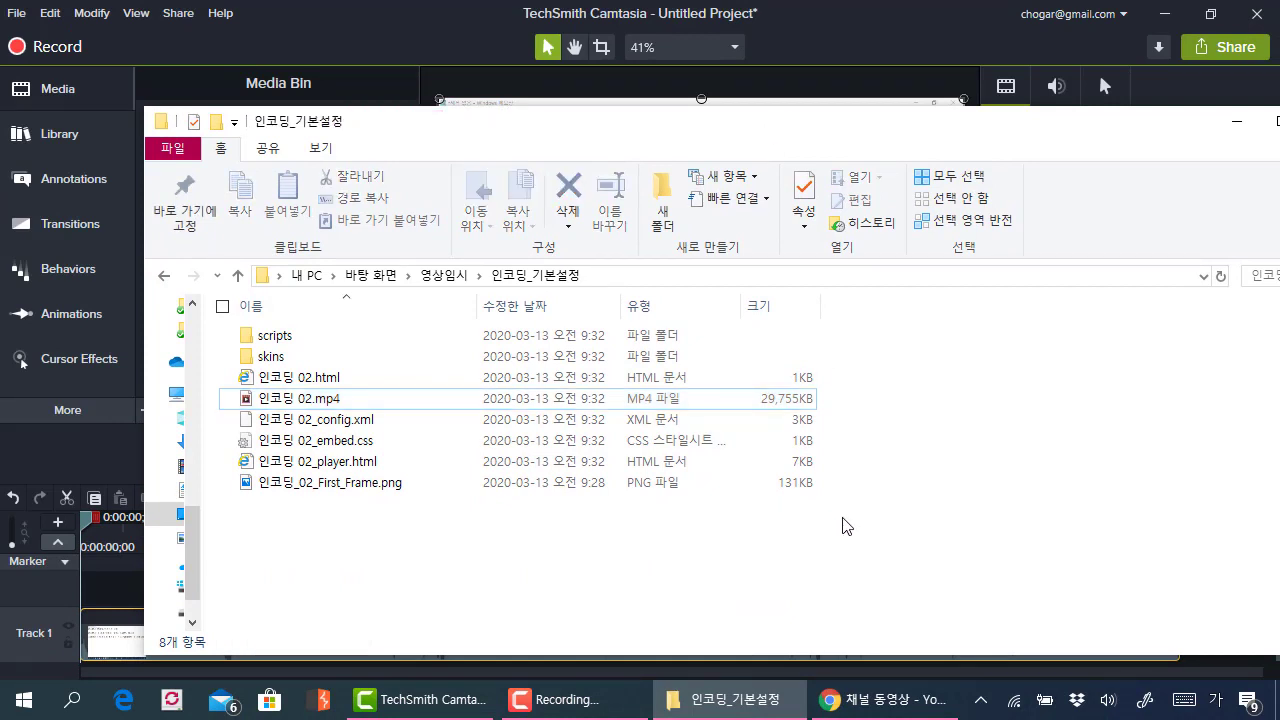
Return to the 영상임시 folder and temporarily tick the 인코딩_프레임_크기조절 and 인코딩_프레임만 조절 folders for comparison.
click(443, 275)
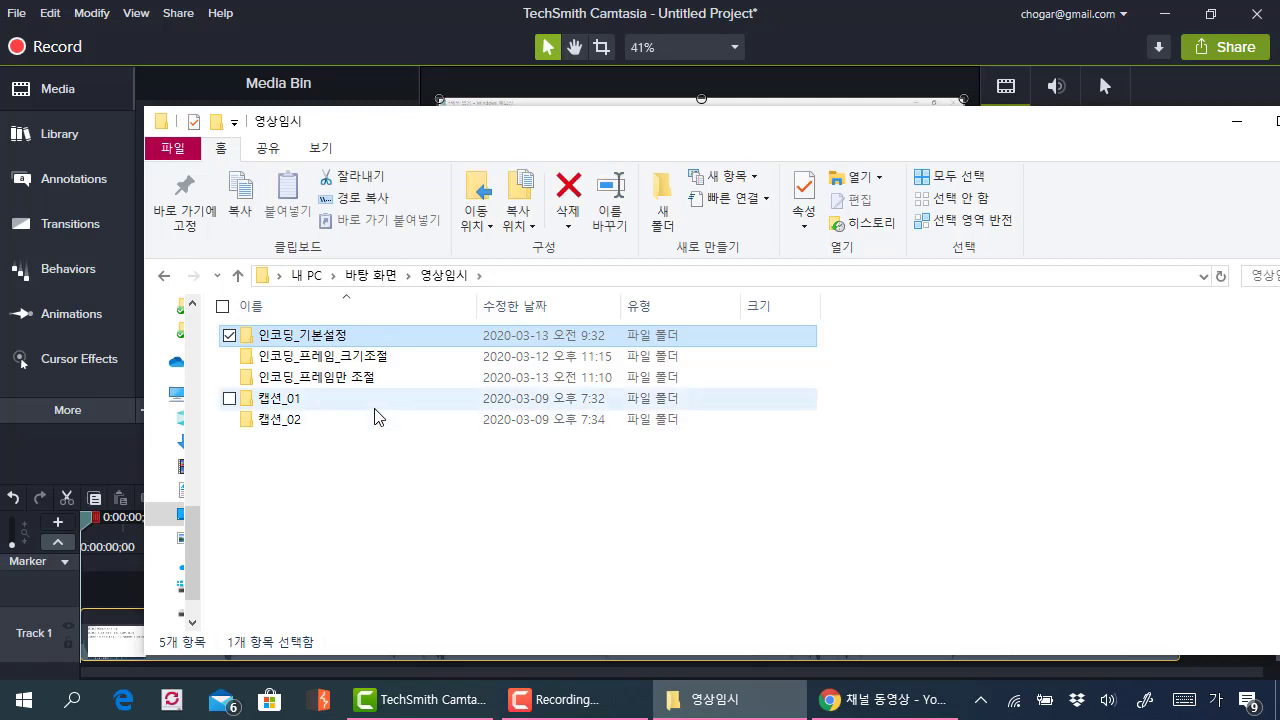
click(390, 363)
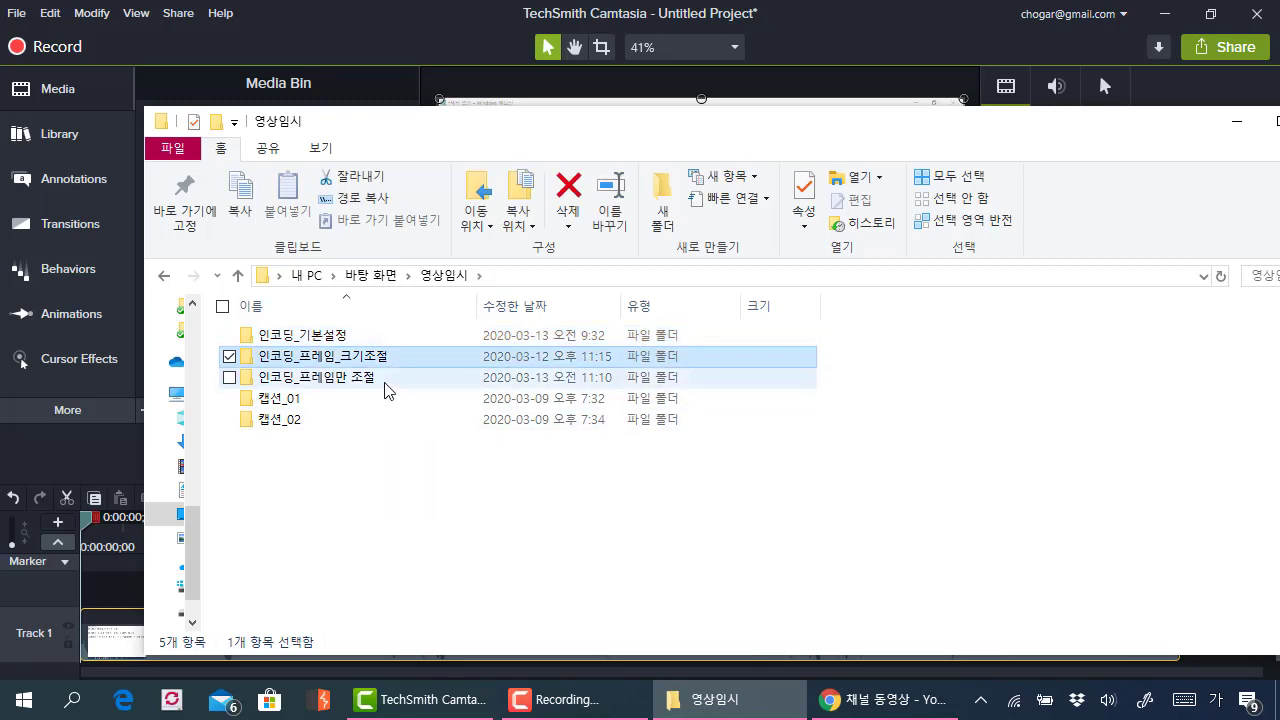
click(386, 381)
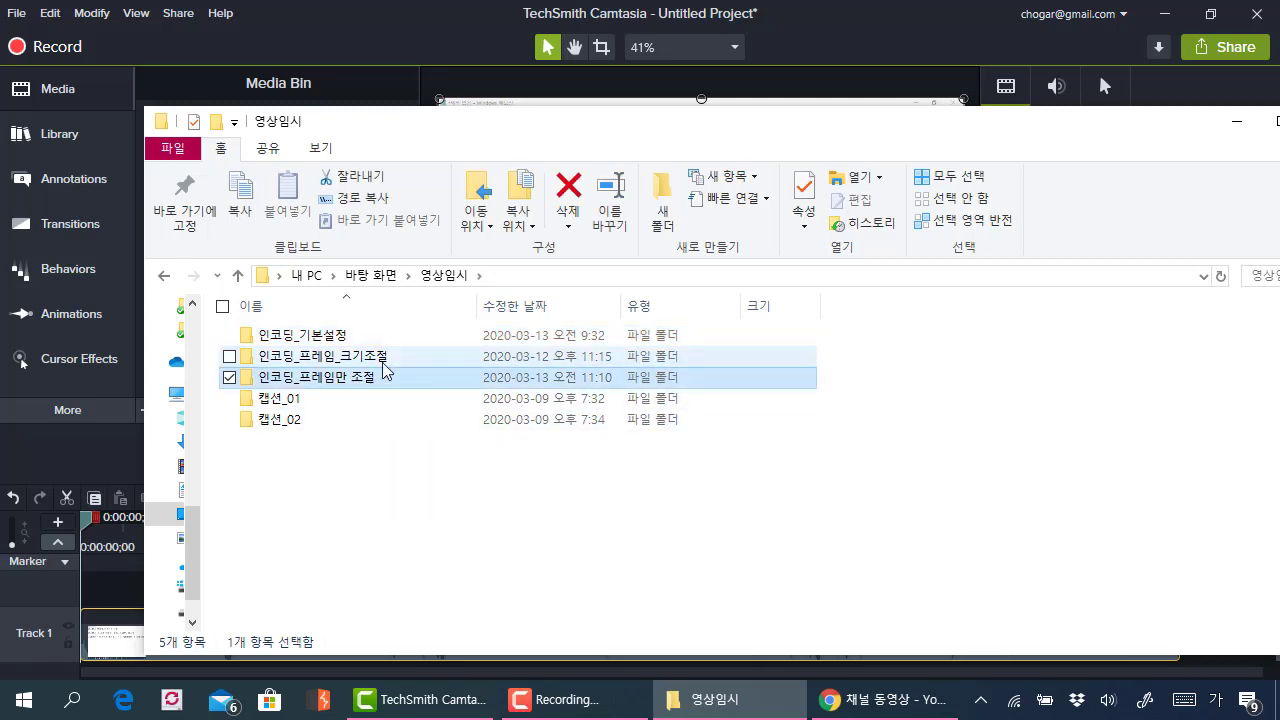
click(383, 364)
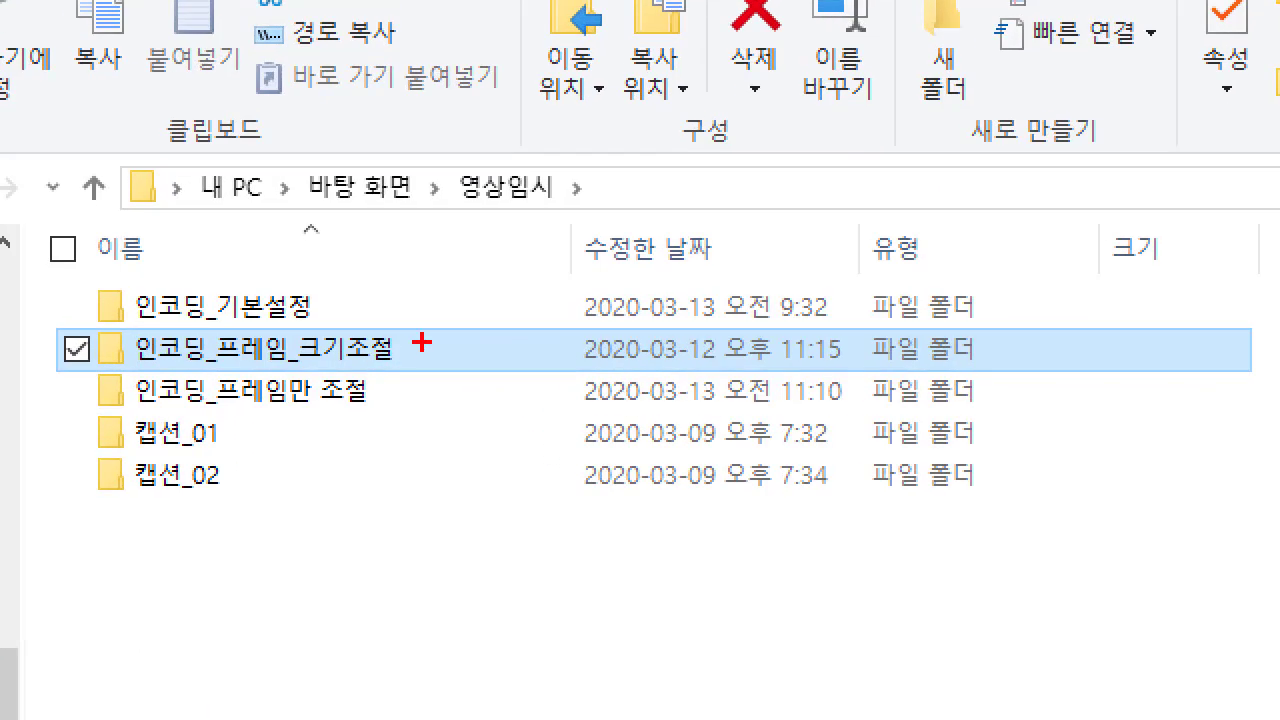
drag(408, 349, 420, 349)
mouse_move(393, 392)
mouse_down()
mouse_move(403, 410)
mouse_move(415, 390)
mouse_up()
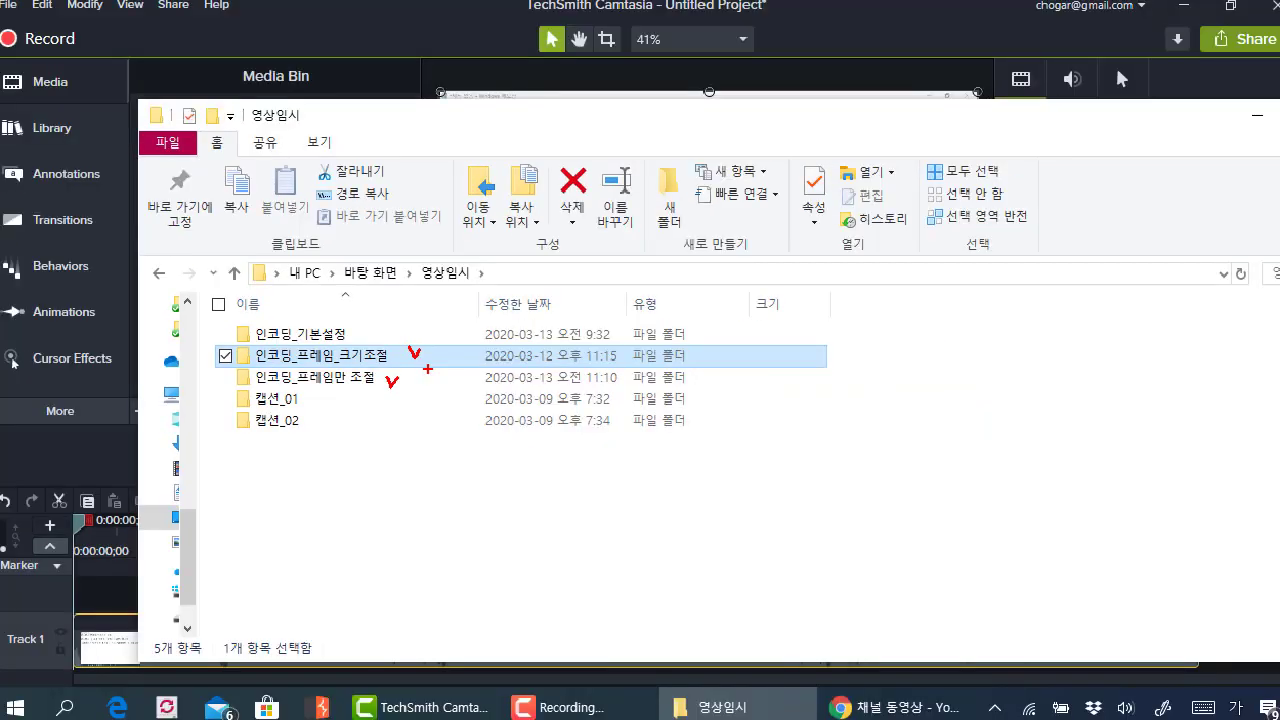
key(Escape)
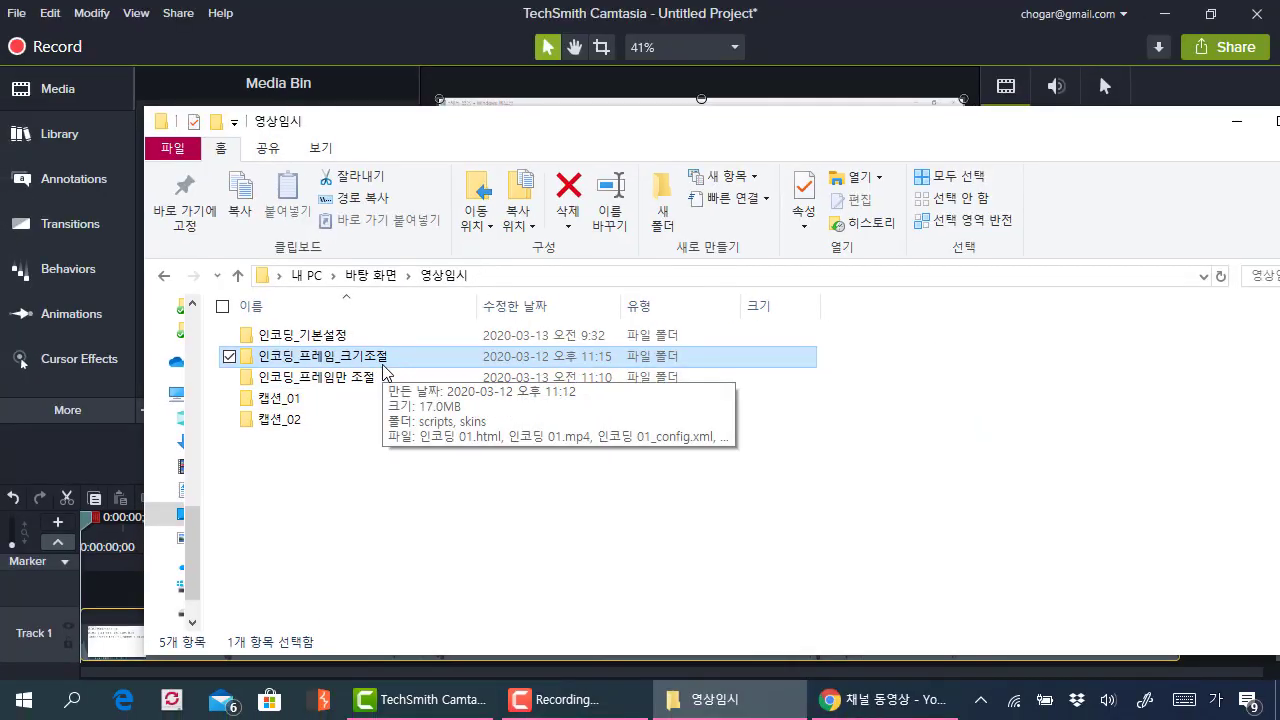
Open the 인코딩_프레임_크기조절 folder and examine the size of 인코딩 01.mp4, circling it temporarily on screen.
double_click(382, 361)
click(520, 400)
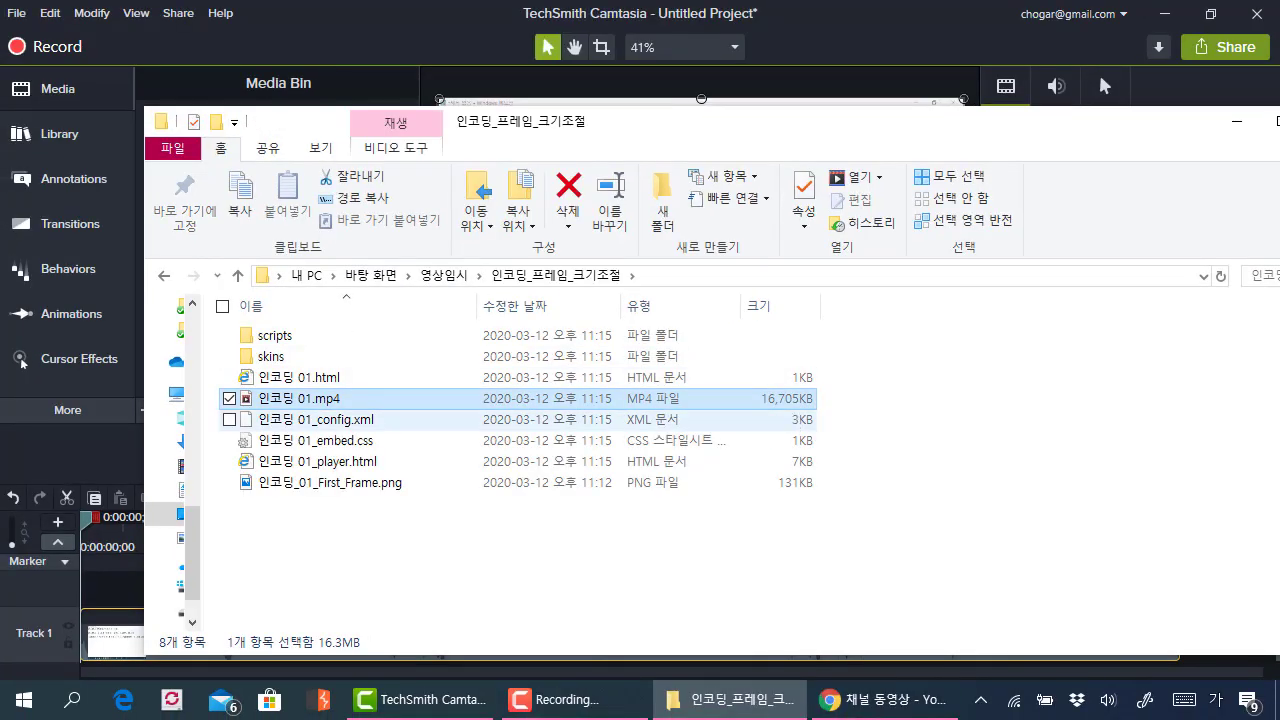
key(ctrl+1)
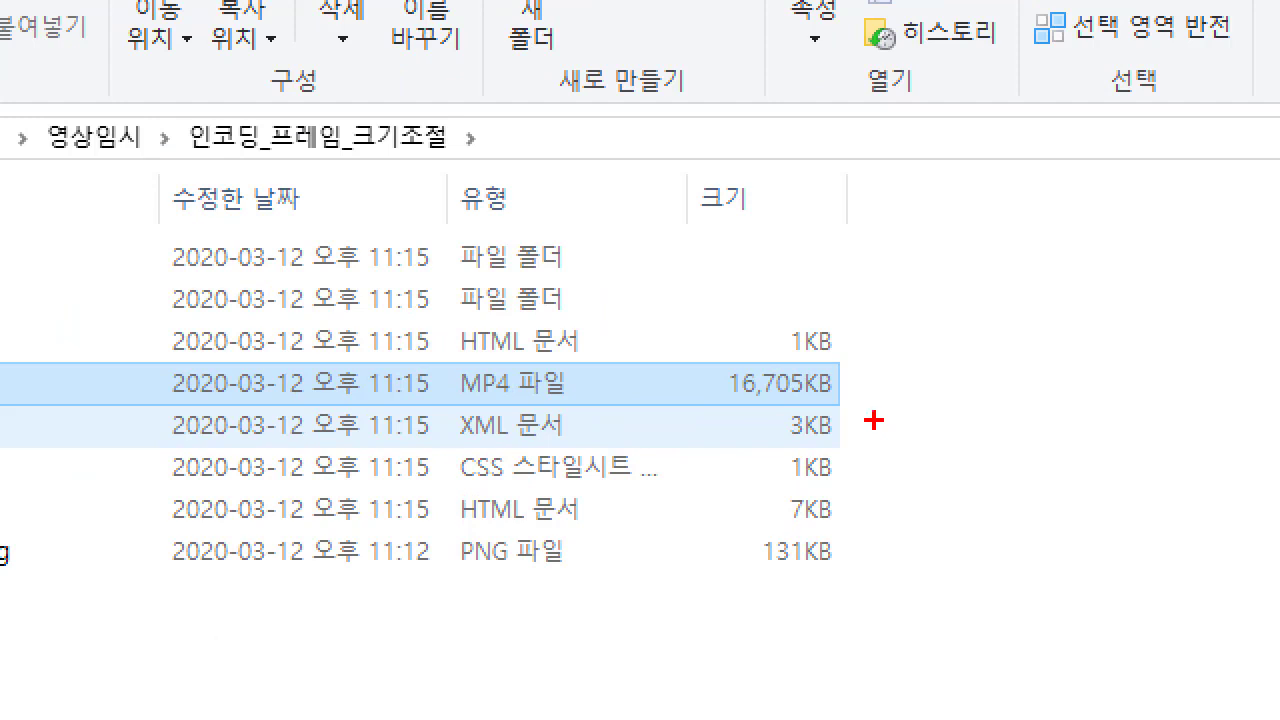
mouse_move(855, 421)
mouse_down()
mouse_move(845, 336)
mouse_move(705, 426)
mouse_up()
mouse_move(977, 346)
mouse_down()
mouse_move(1000, 350)
mouse_move(1003, 400)
mouse_up()
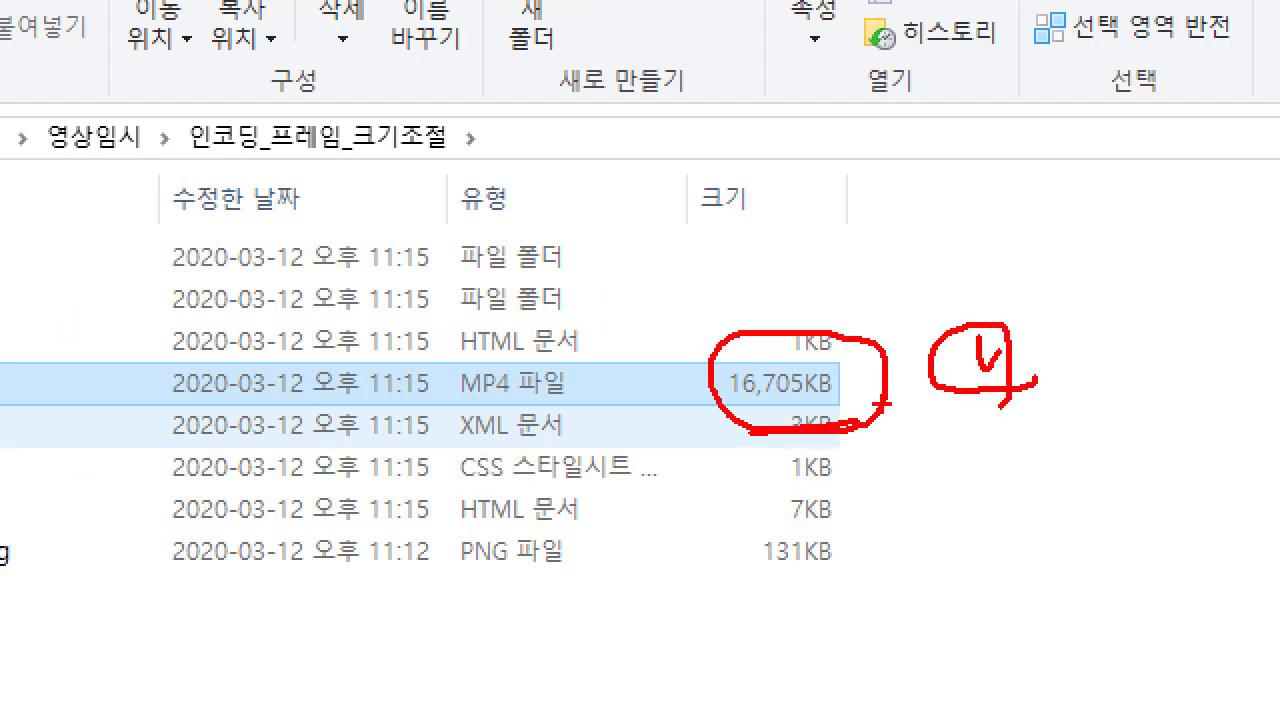
key(Escape)
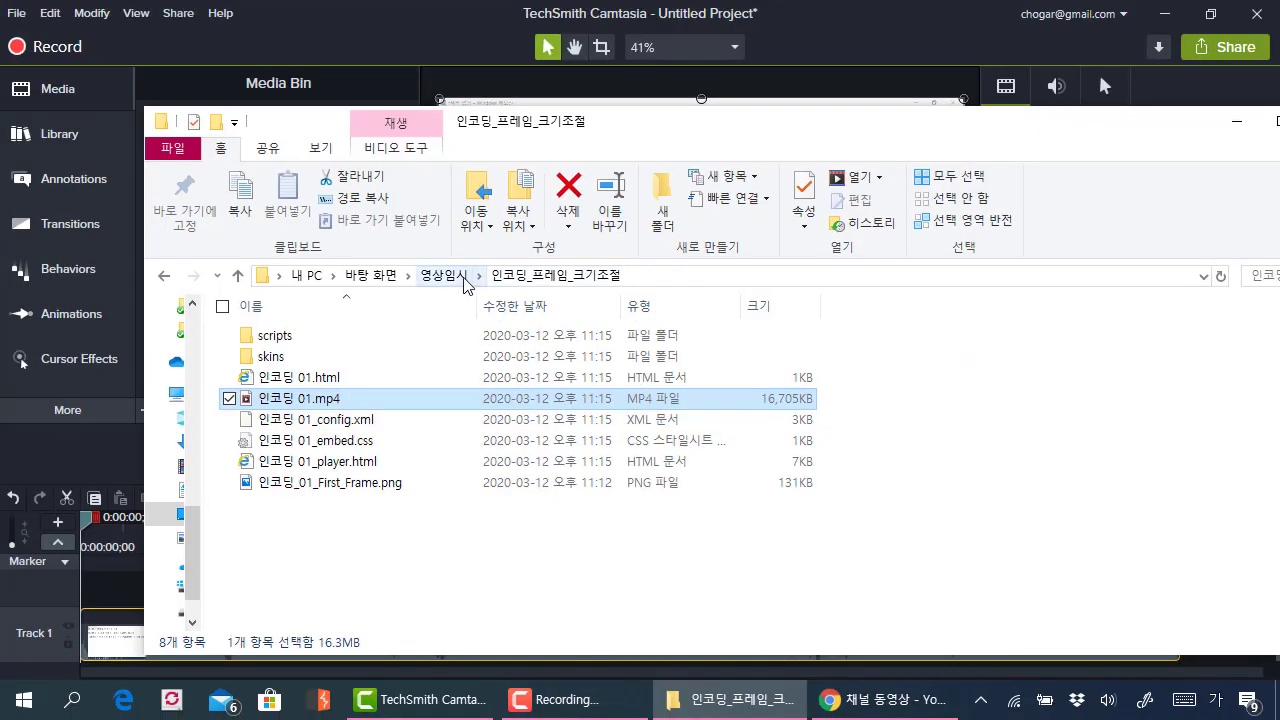
Go to the 인코딩_프레임만 조절 folder and examine its MP4 file's size, marking it on screen.
click(95, 137)
double_click(392, 381)
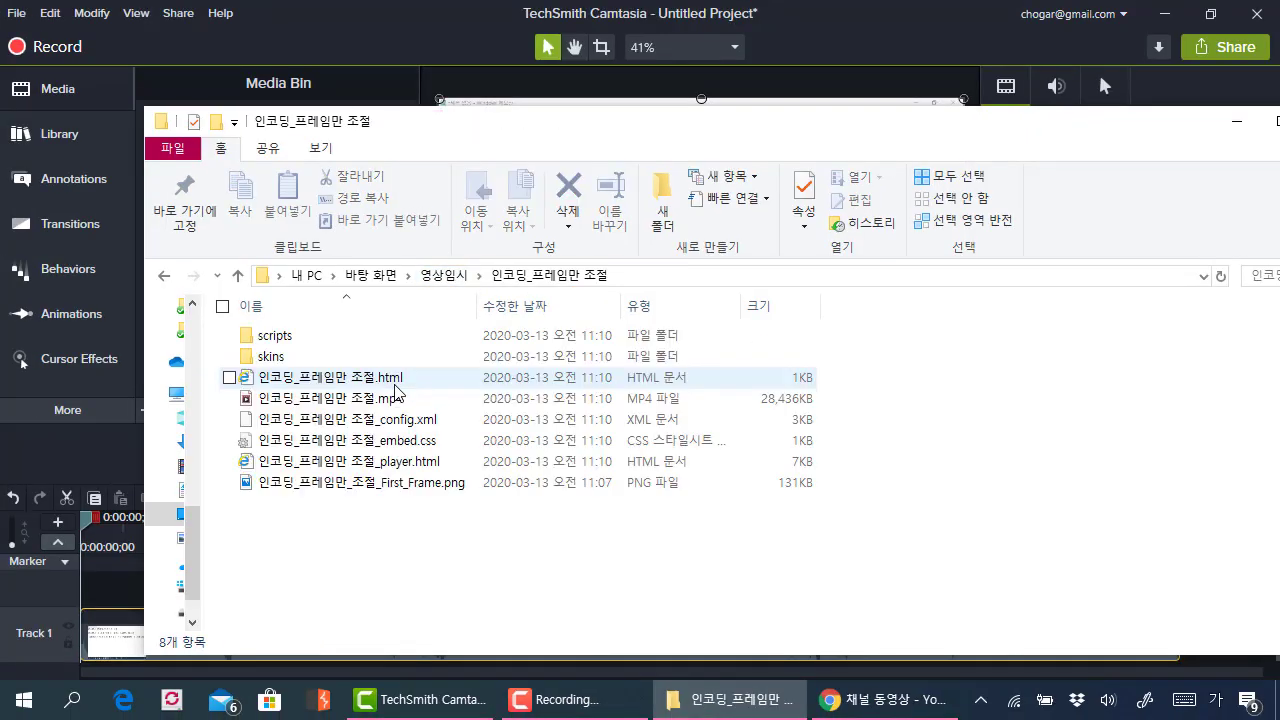
click(717, 410)
key(ctrl+shift+d)
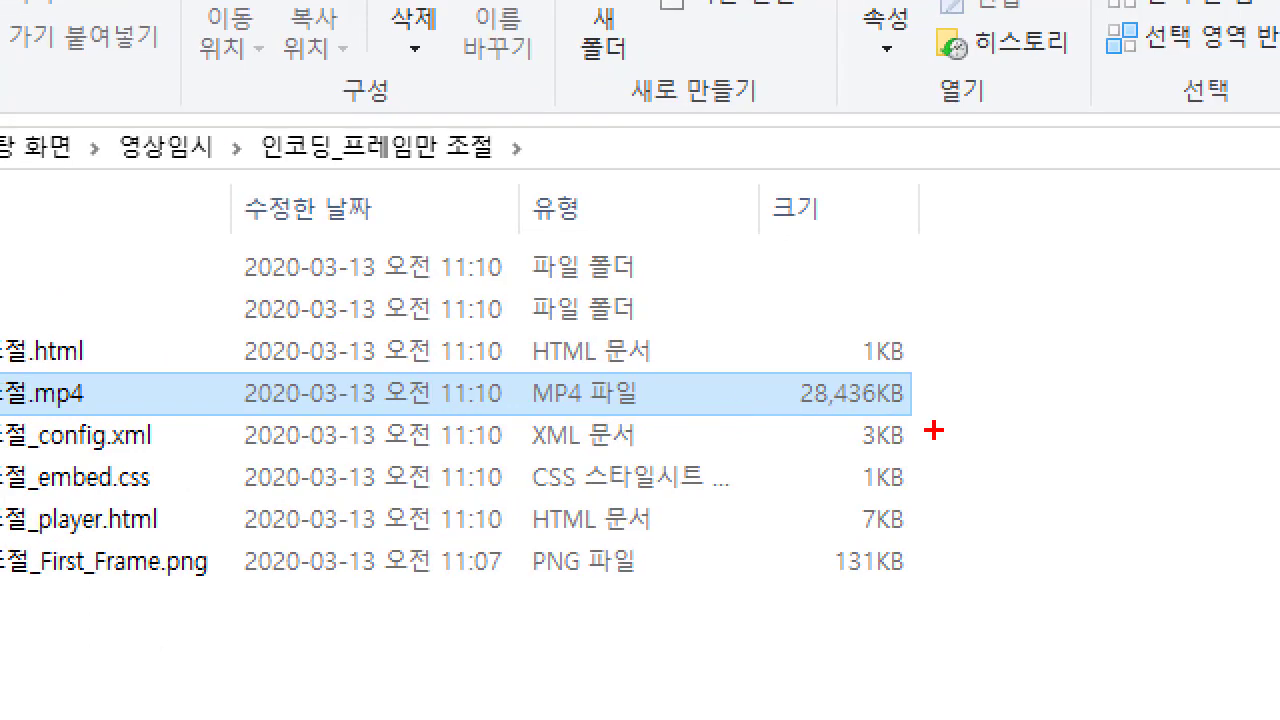
drag(850, 415, 800, 390)
drag(884, 378, 874, 464)
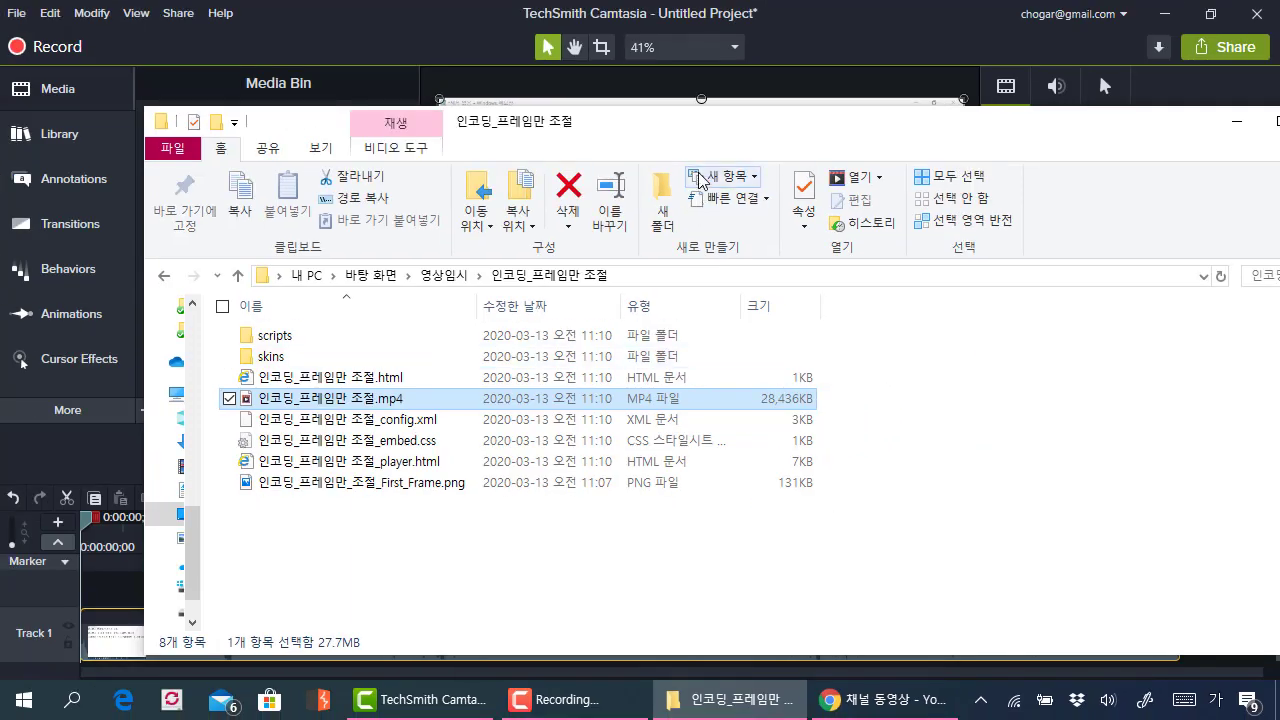
Handwrite circled notes beside the file list, including "20", and clear the annotations.
drag(961, 349, 992, 422)
mouse_move(1052, 377)
mouse_down()
mouse_move(1064, 378)
mouse_move(1038, 412)
mouse_move(868, 442)
mouse_up()
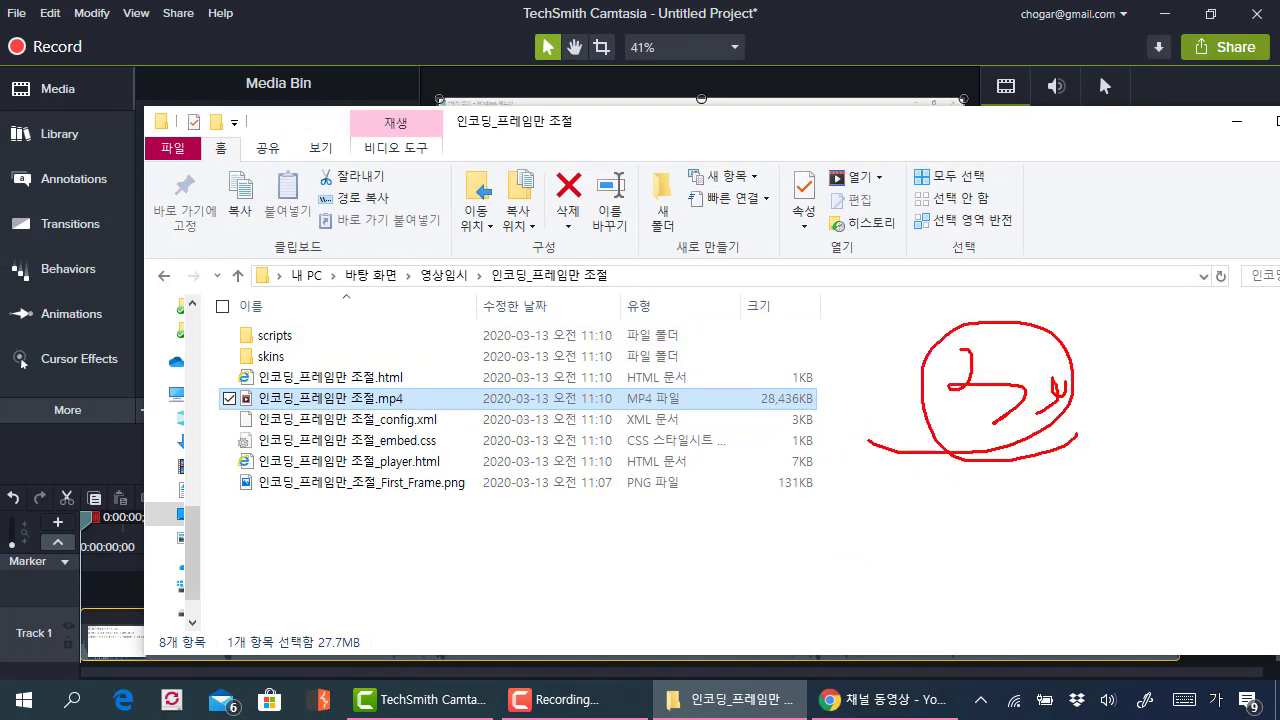
mouse_move(780, 411)
mouse_down()
mouse_move(798, 440)
mouse_move(778, 462)
mouse_up()
mouse_move(940, 488)
mouse_down()
mouse_move(928, 514)
mouse_move(978, 500)
mouse_up()
drag(1042, 527, 1015, 540)
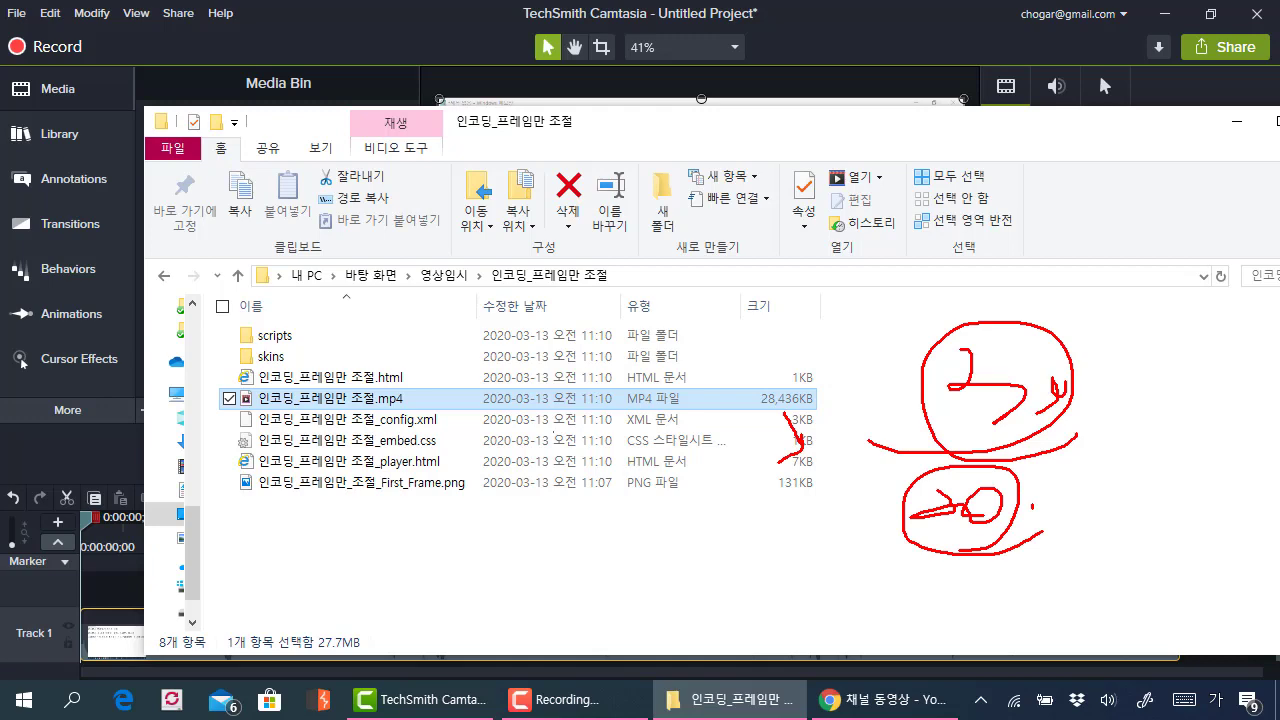
key(Escape)
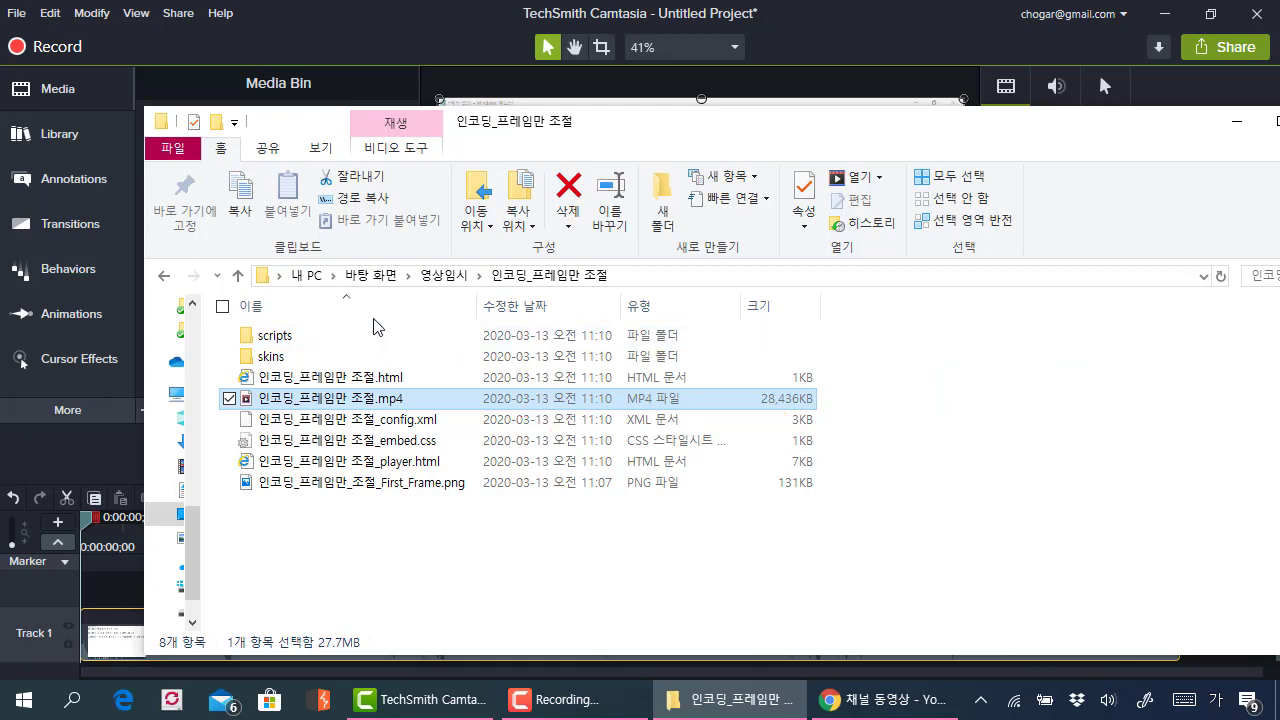
Play 인코딩 01.mp4 from the 인코딩_프레임_크기조절 folder and skip ahead to about 0:06:50 to check its picture quality.
click(425, 275)
double_click(365, 358)
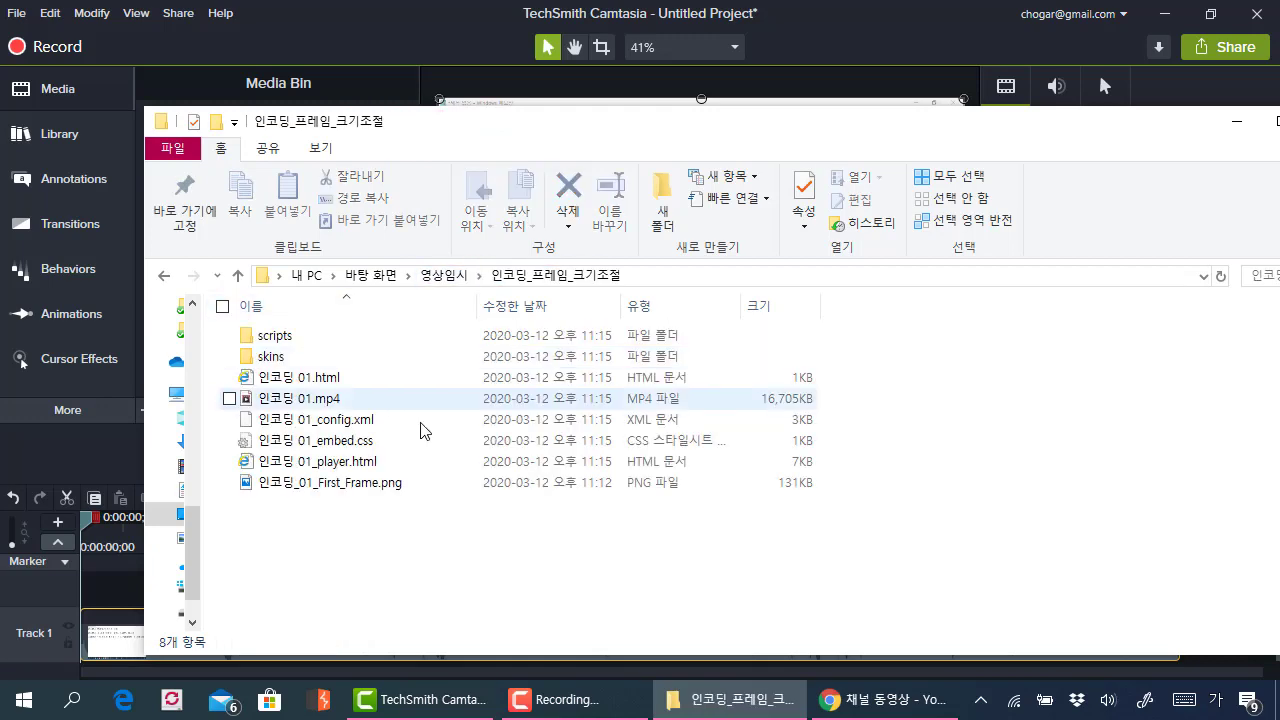
click(385, 482)
double_click(359, 400)
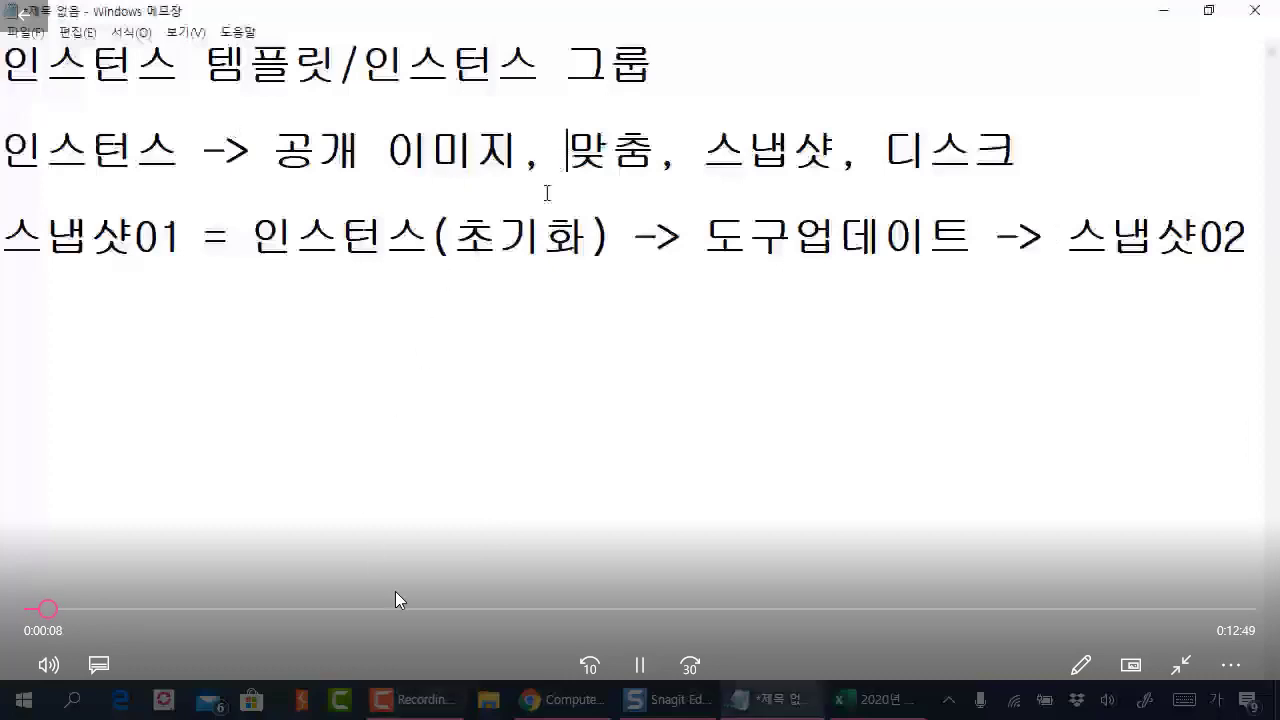
click(443, 609)
click(676, 603)
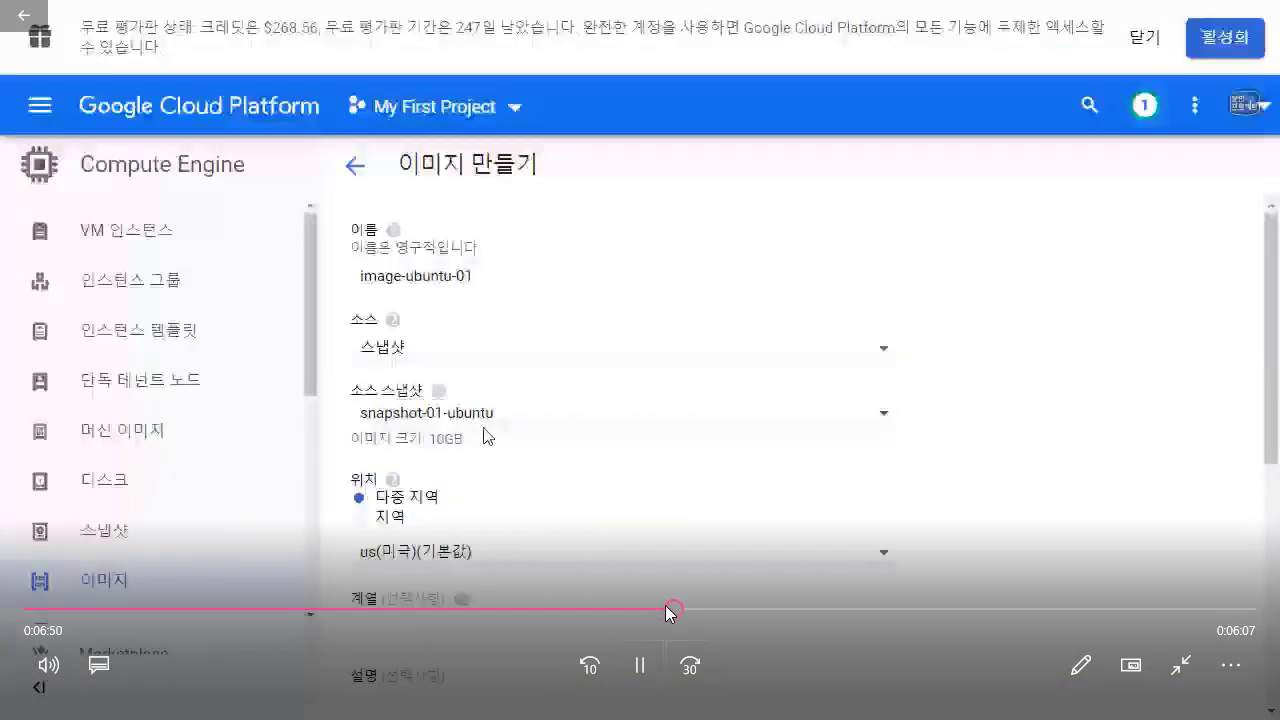
Skip ahead to about 0:08:56 in the playing video, close it, and examine the size of 인코딩 01.mp4 in its folder.
click(865, 604)
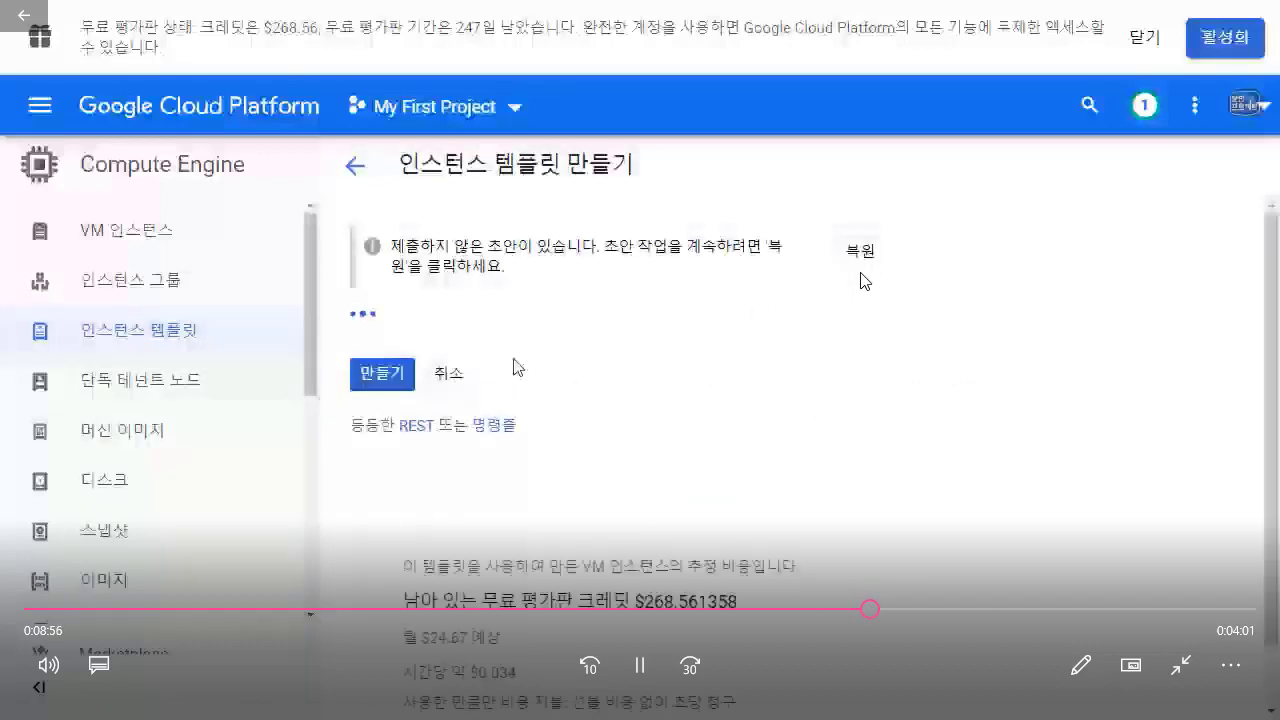
key(alt+F4)
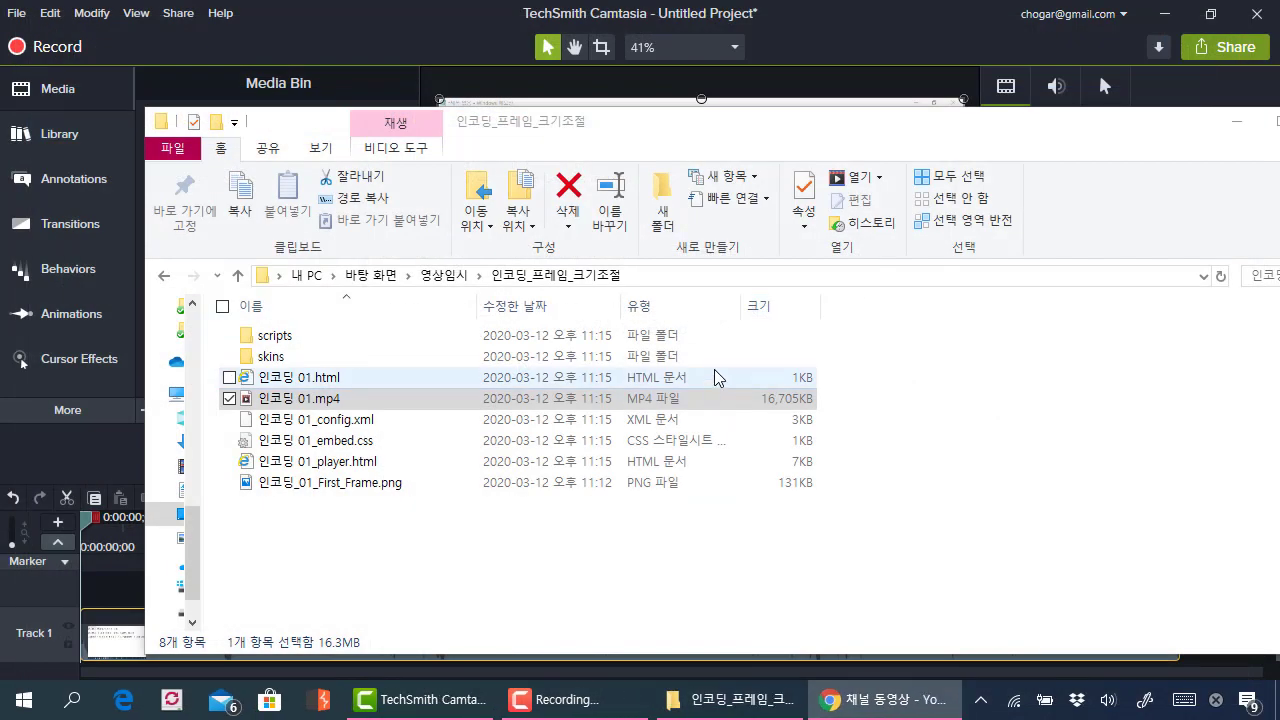
click(920, 452)
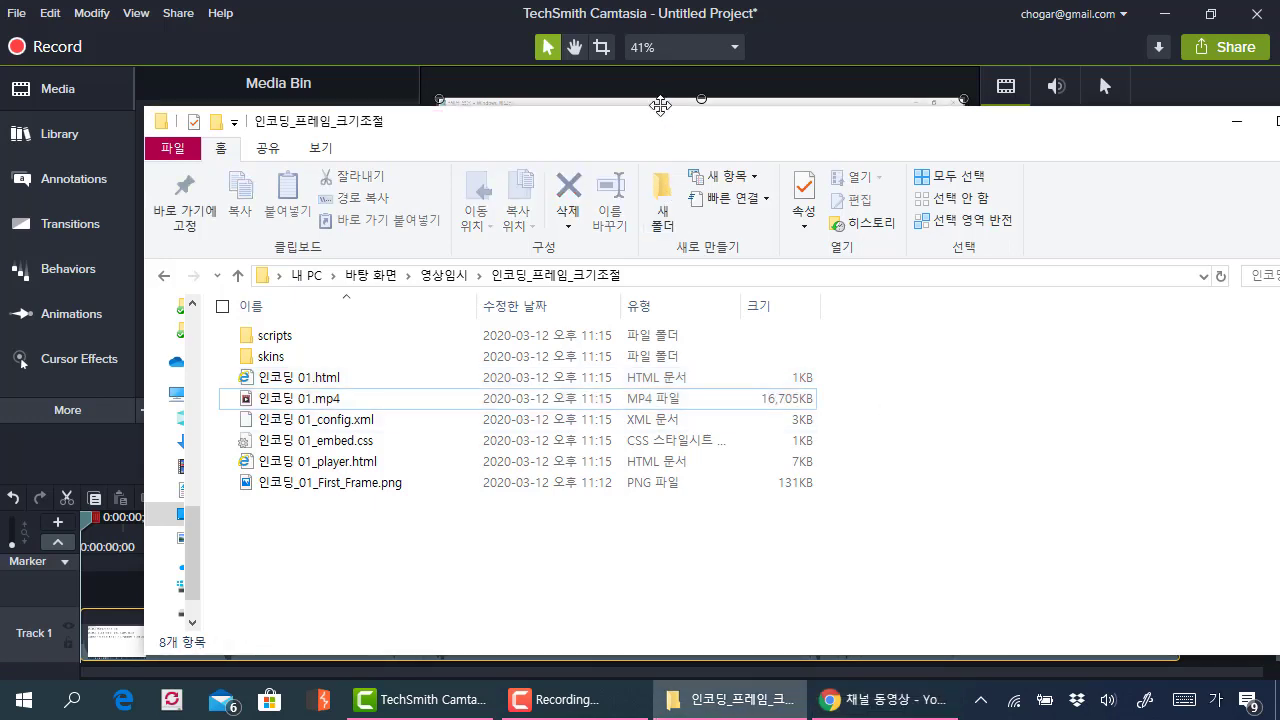
click(822, 360)
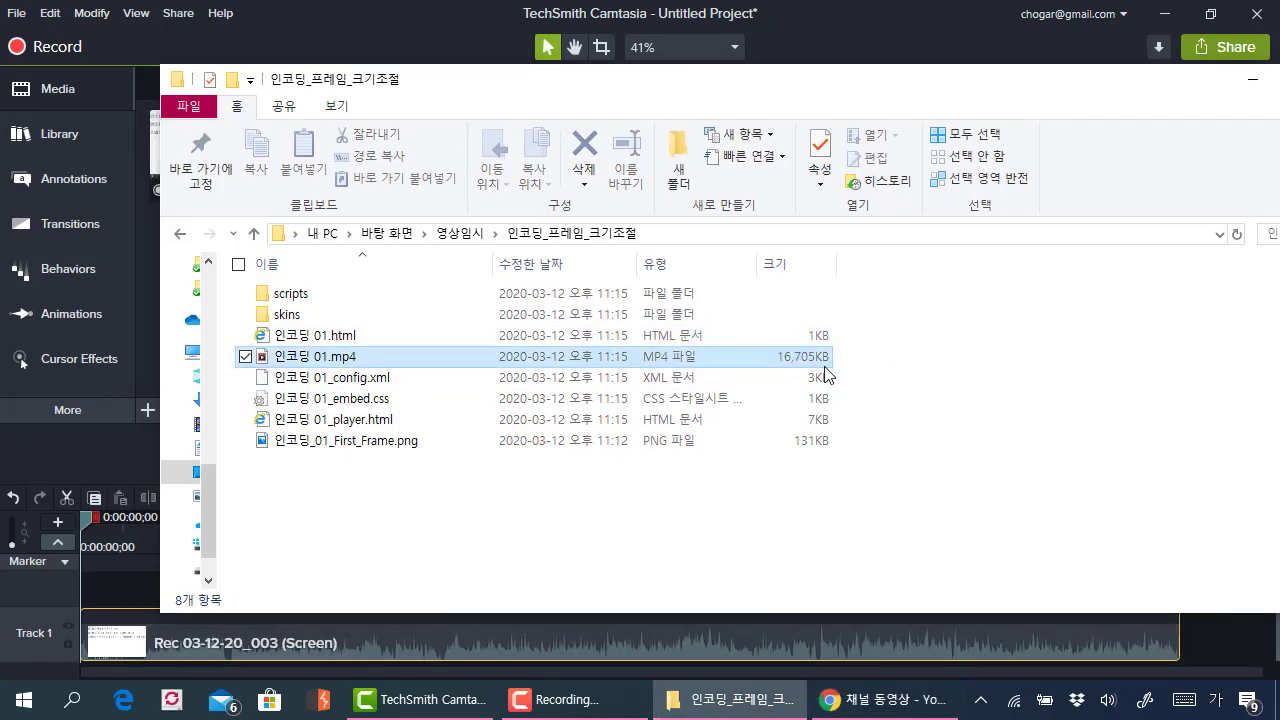
click(946, 386)
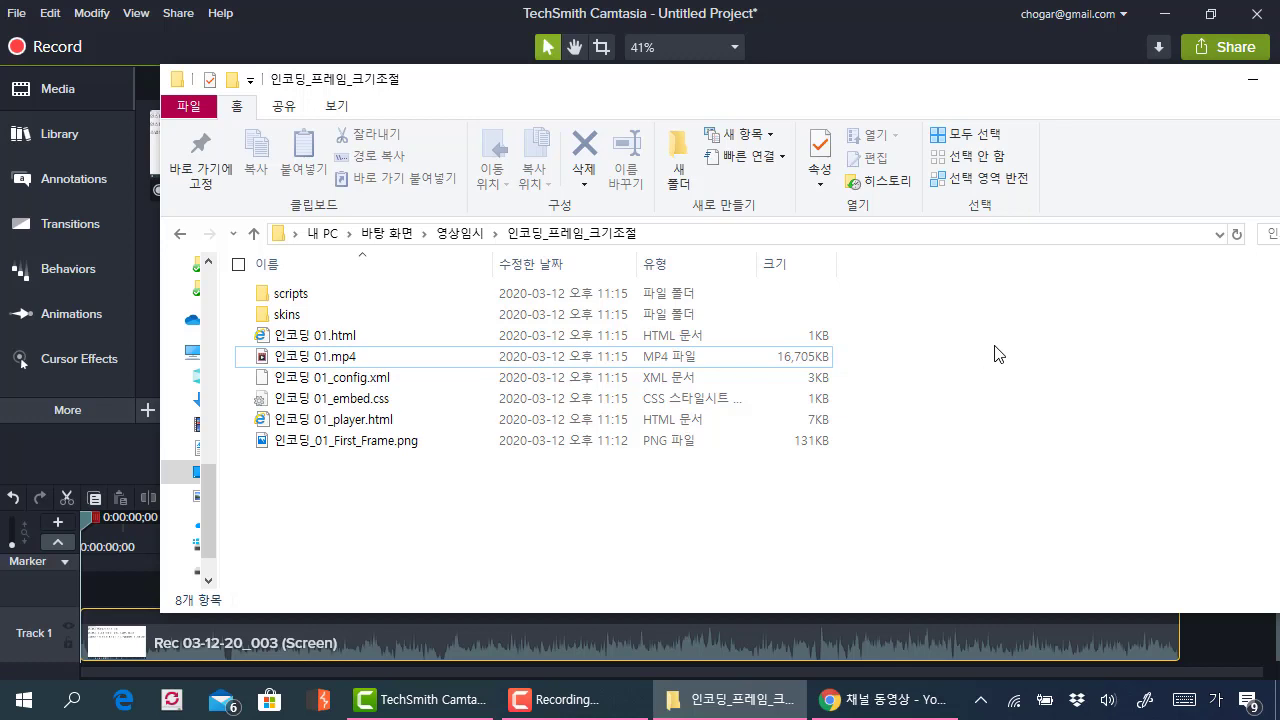
Return to Camtasia, start producing a local file in MP4 - Smart Player (HTML5) format, and proceed to its Smart Player options.
click(884, 49)
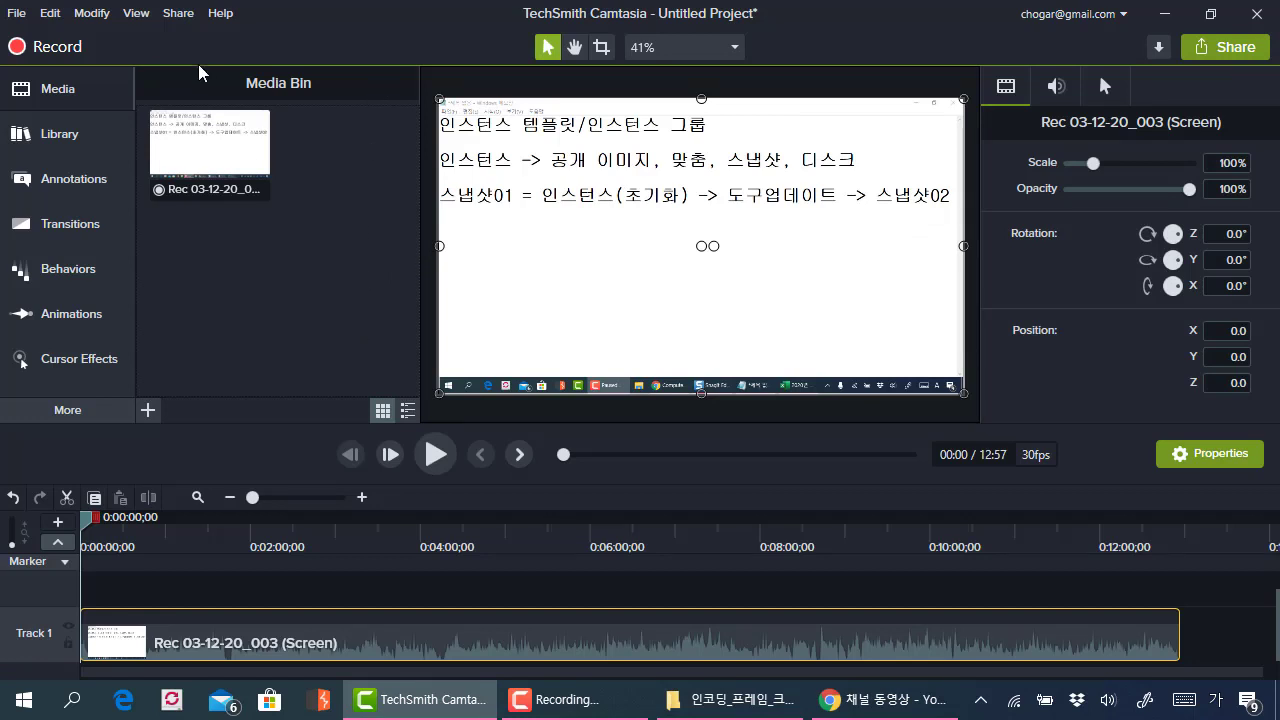
click(191, 15)
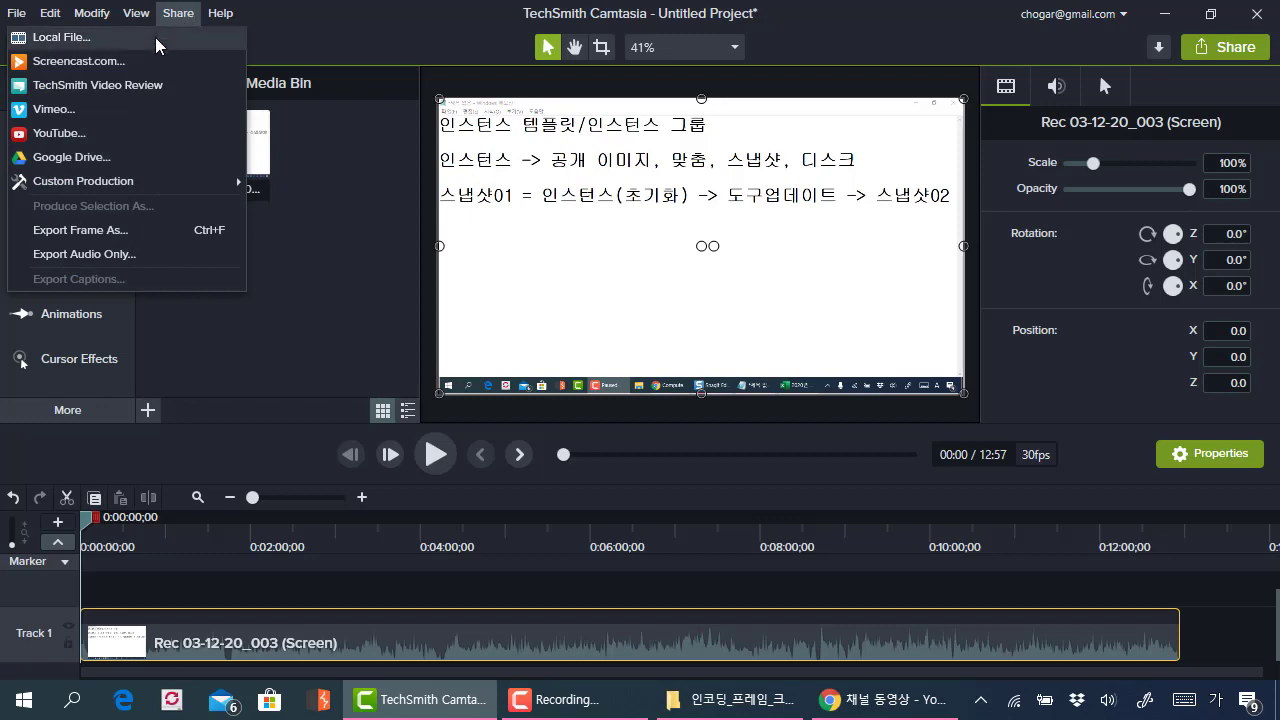
click(155, 37)
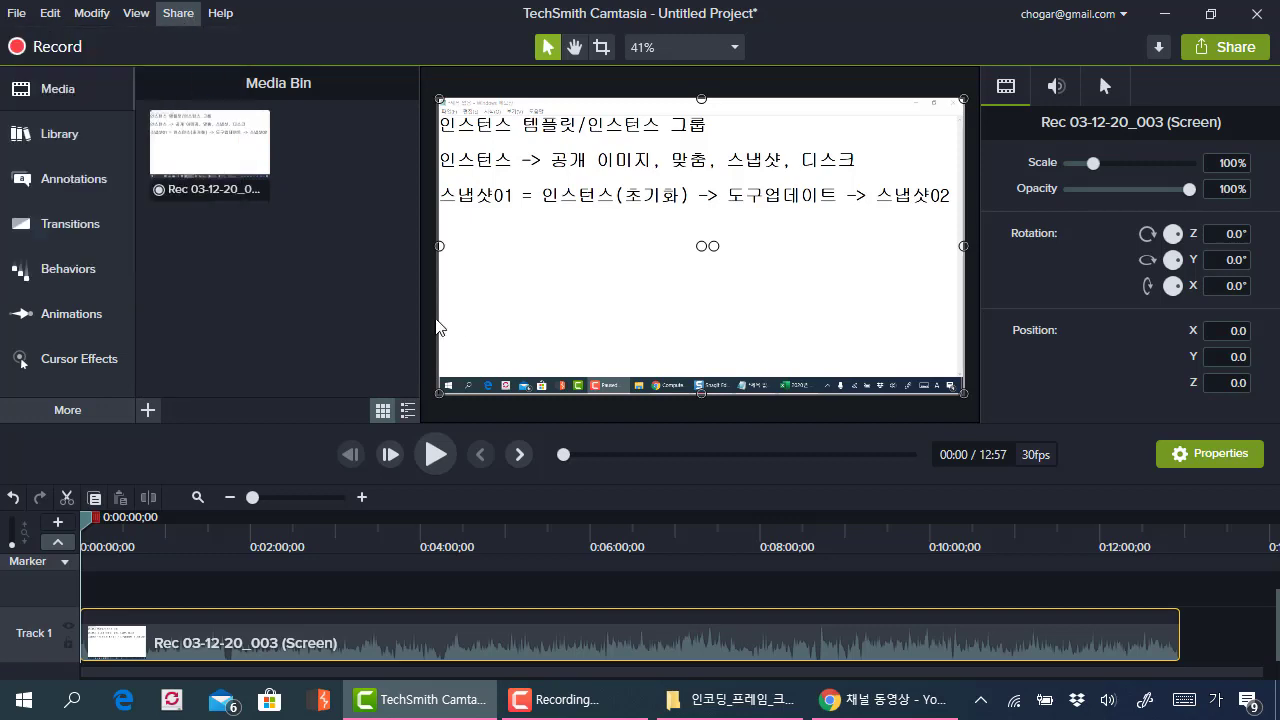
click(748, 626)
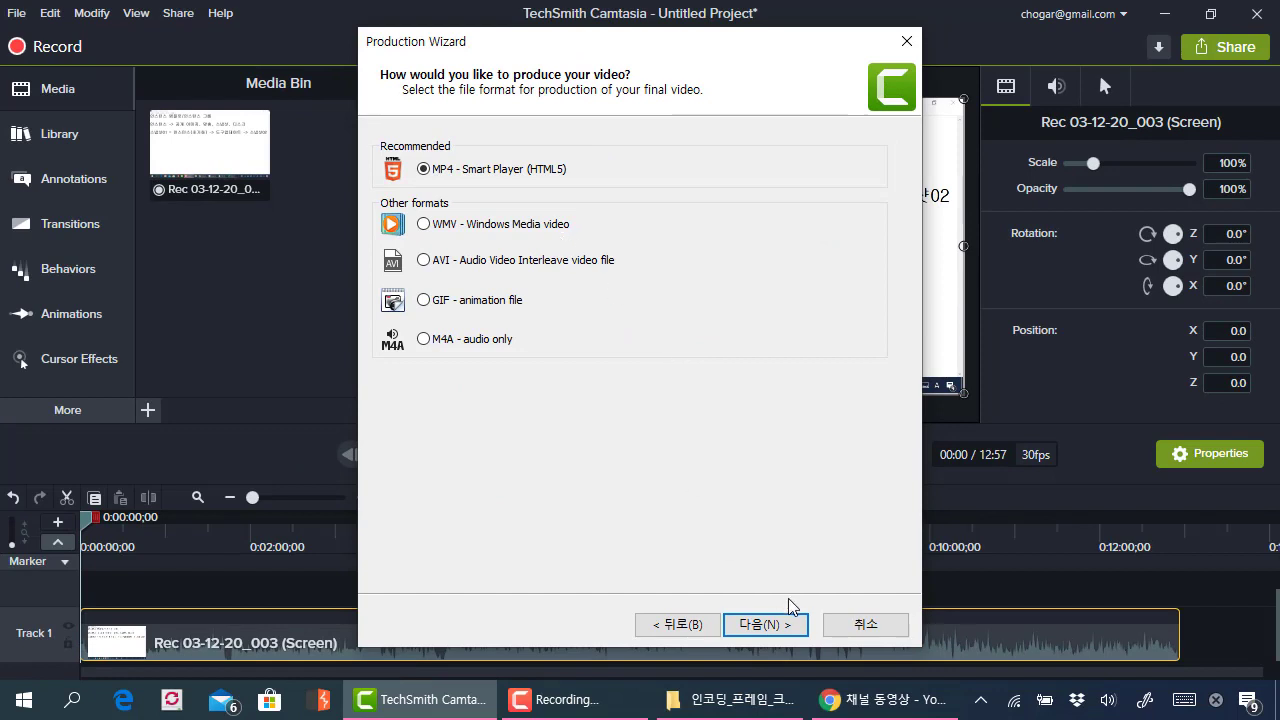
click(768, 624)
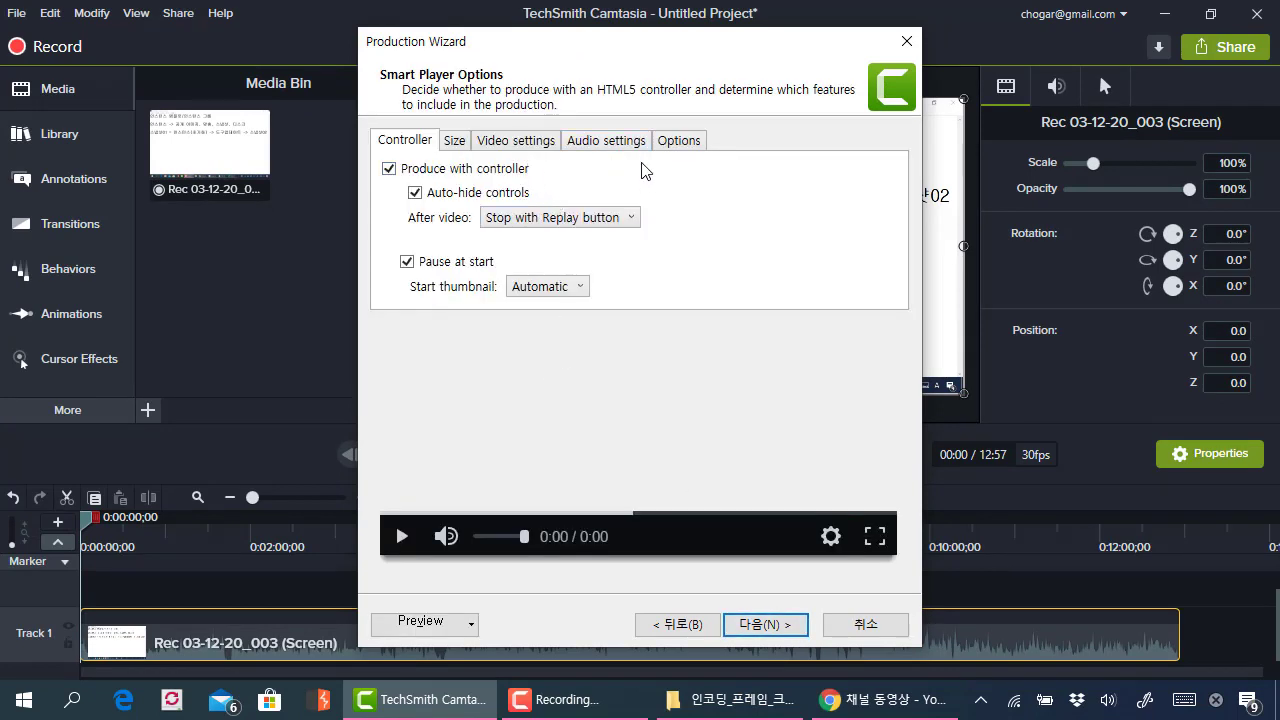
Move the Production Wizard aside and set the frame rate to 30 in the video settings.
drag(681, 48, 634, 48)
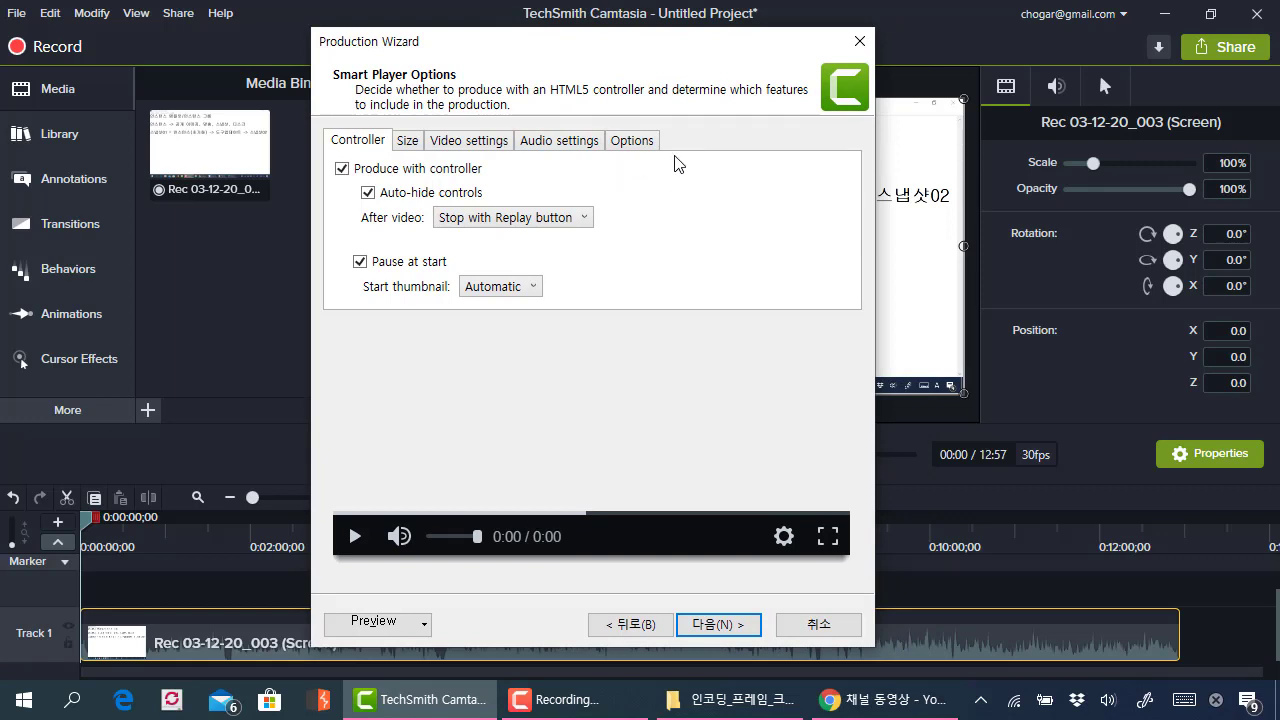
click(462, 142)
text(30)
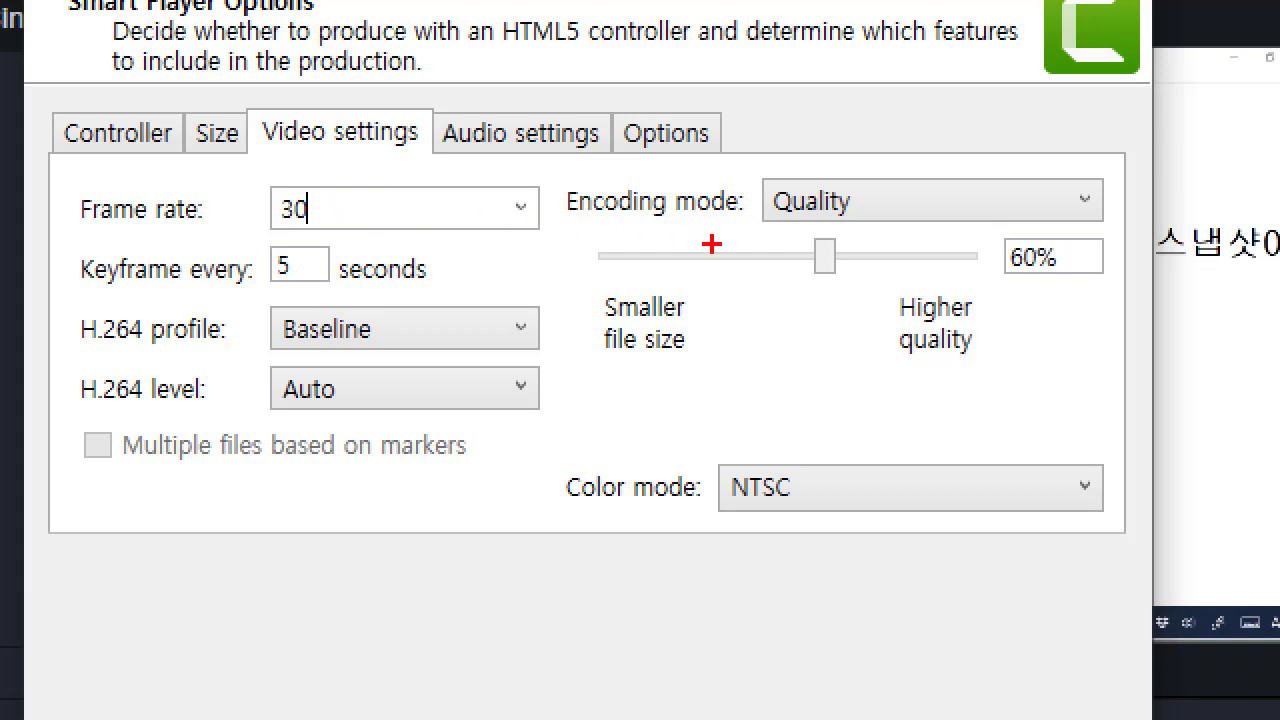
Circle the frame rate value and the Audio settings and Video settings headings on screen, clear the marks, and select the frame rate value.
drag(334, 237, 362, 232)
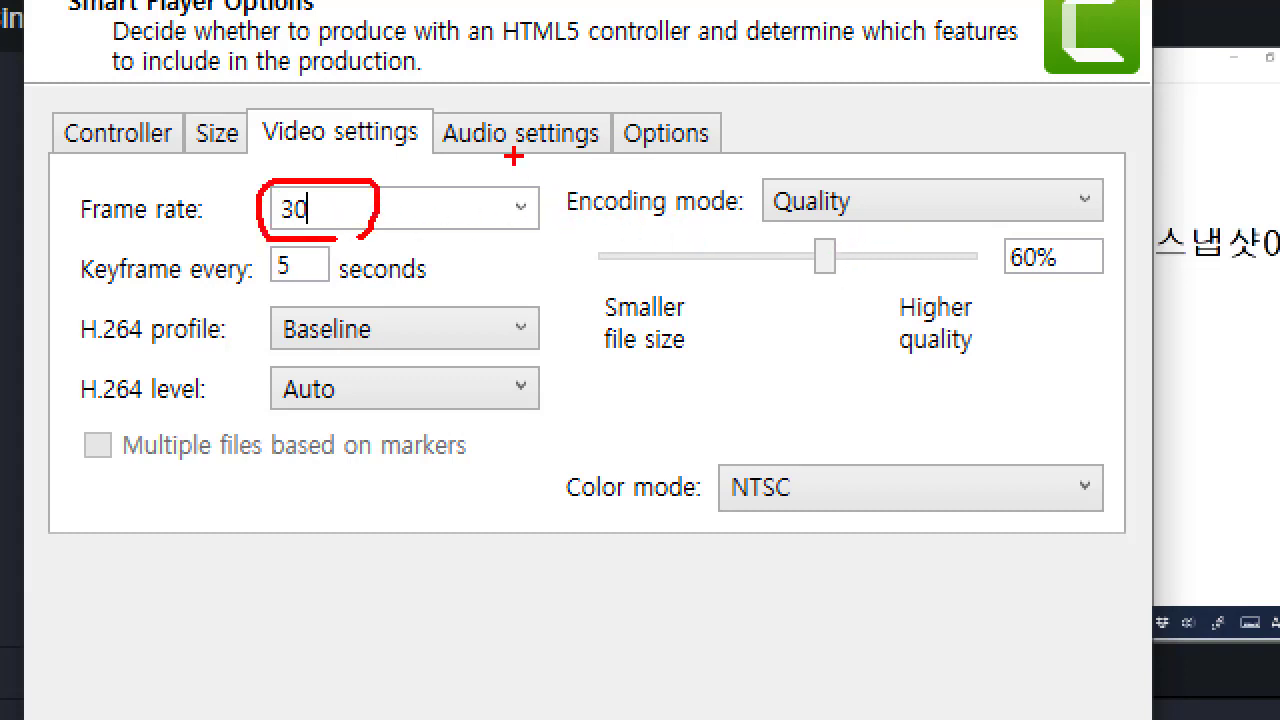
mouse_move(513, 156)
mouse_down()
mouse_move(456, 165)
mouse_move(525, 148)
mouse_up()
mouse_move(328, 147)
mouse_down()
mouse_move(262, 114)
mouse_move(338, 162)
mouse_up()
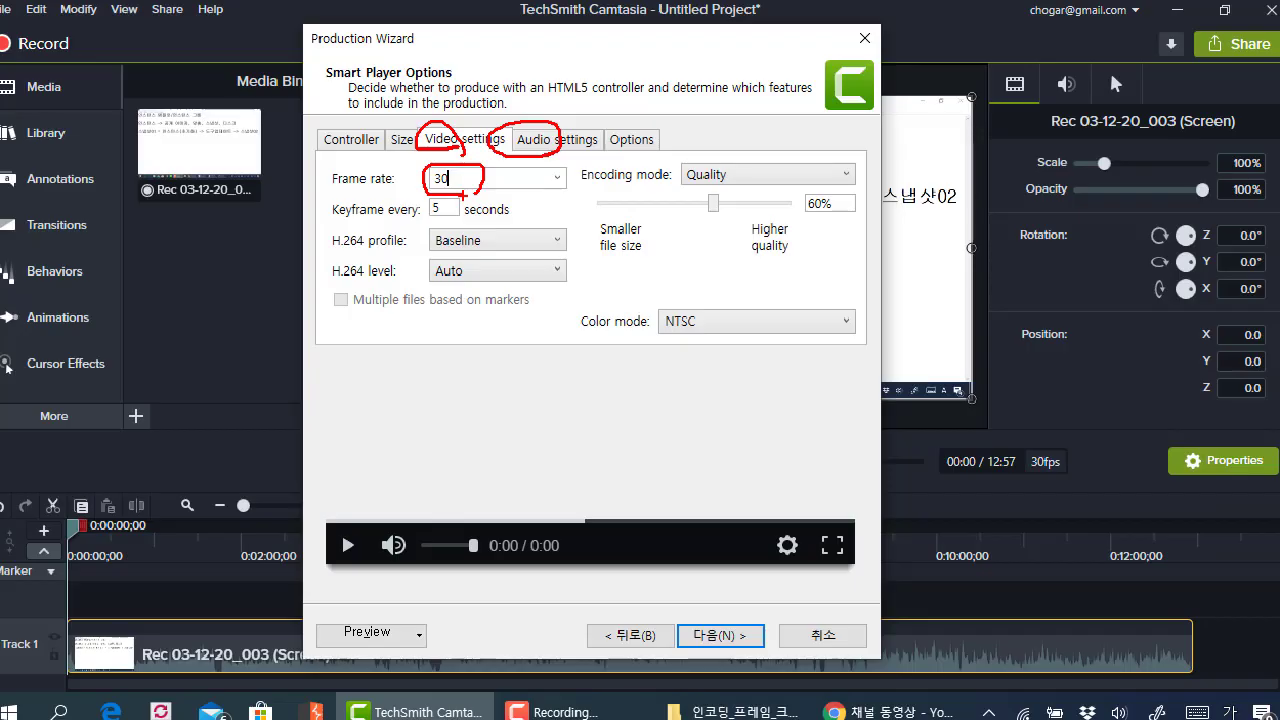
double_click(443, 178)
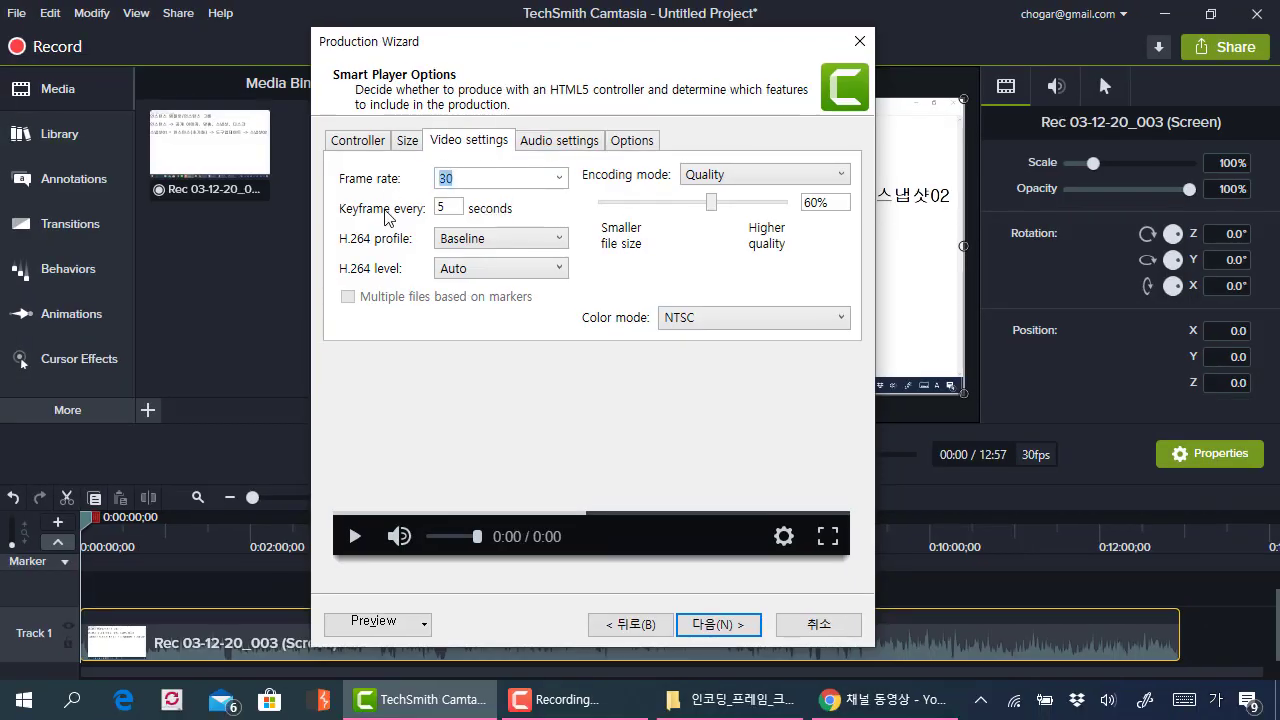
Play 인코딩_프레임만 조절.mp4 from the 인코딩_프레임만 조절 folder and skip ahead to check its picture quality.
click(668, 700)
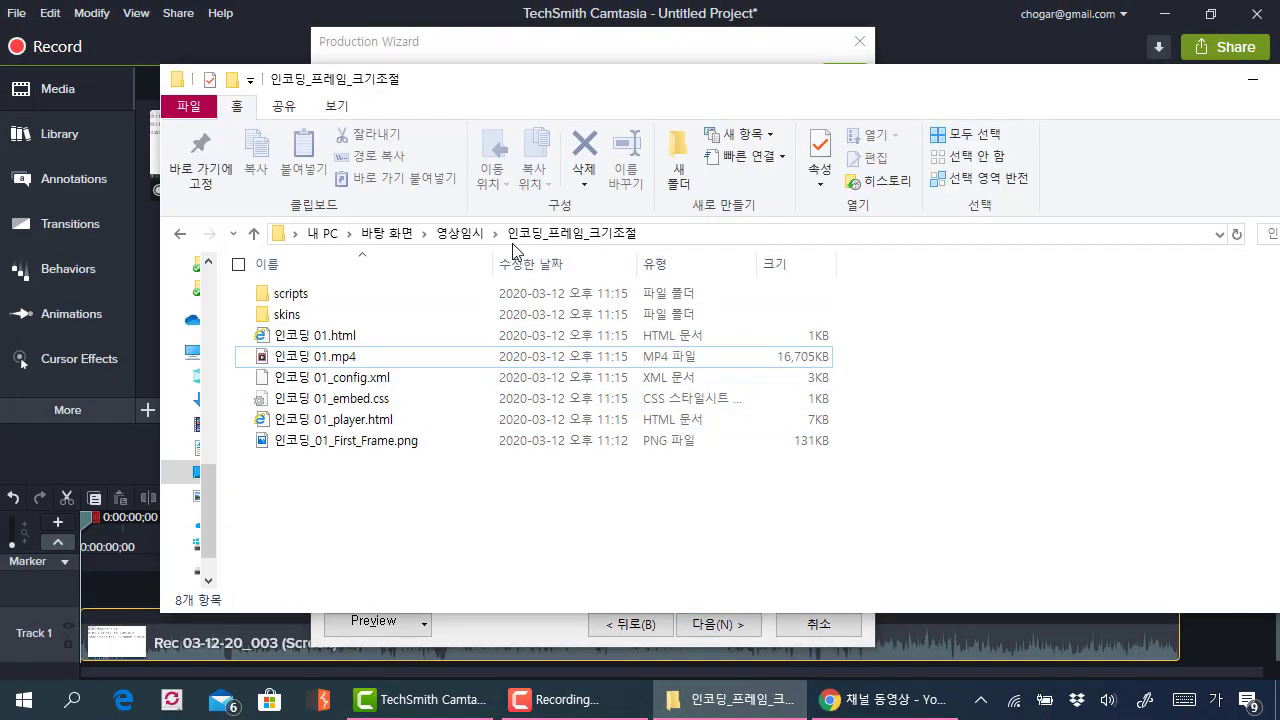
click(455, 233)
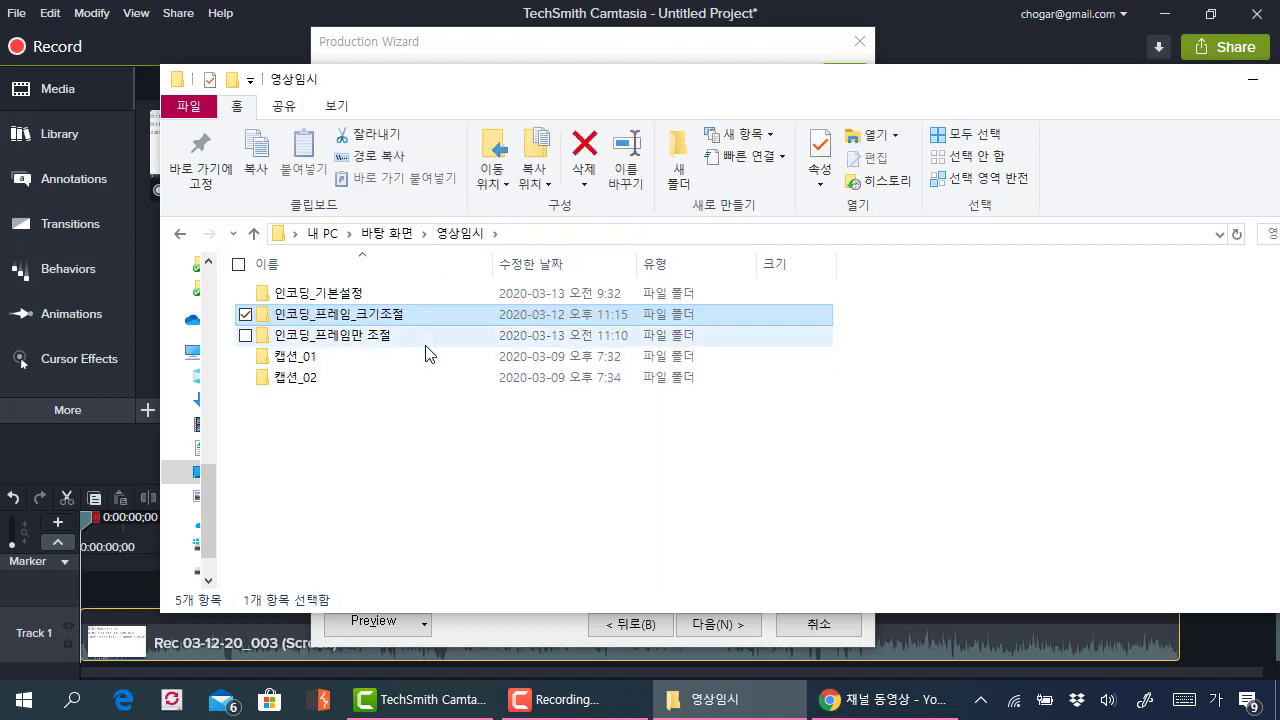
double_click(425, 352)
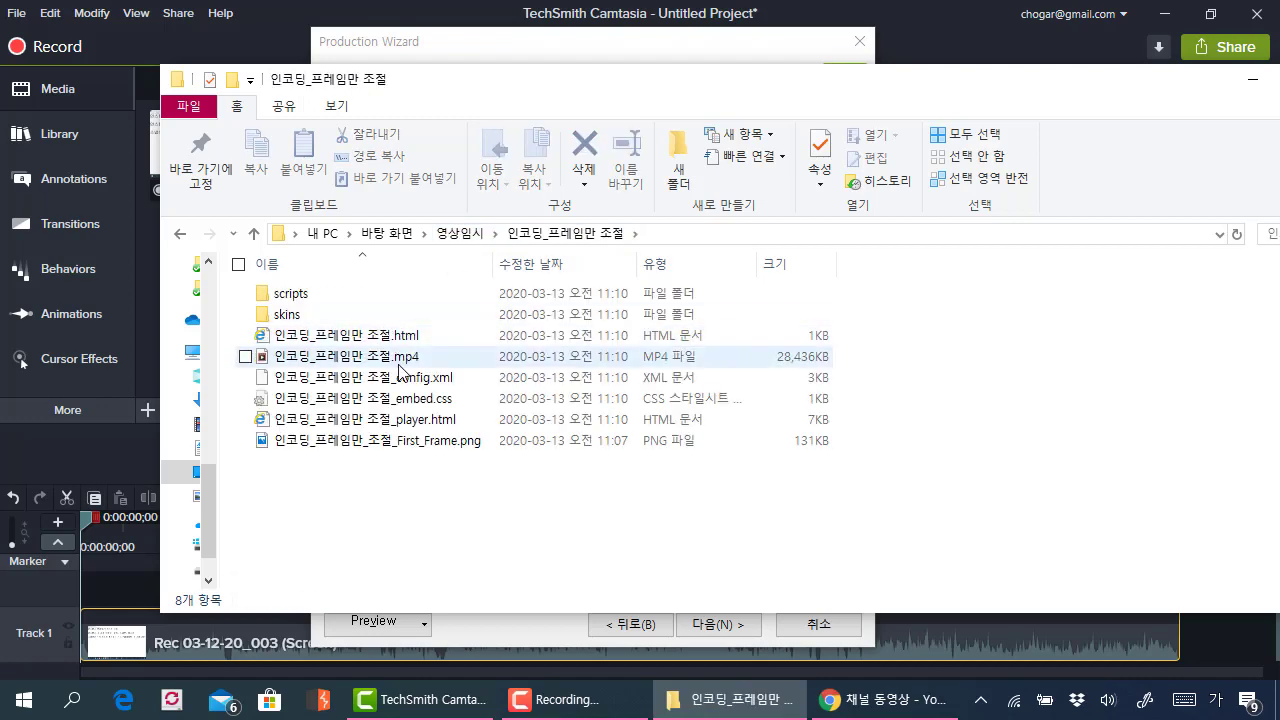
double_click(399, 360)
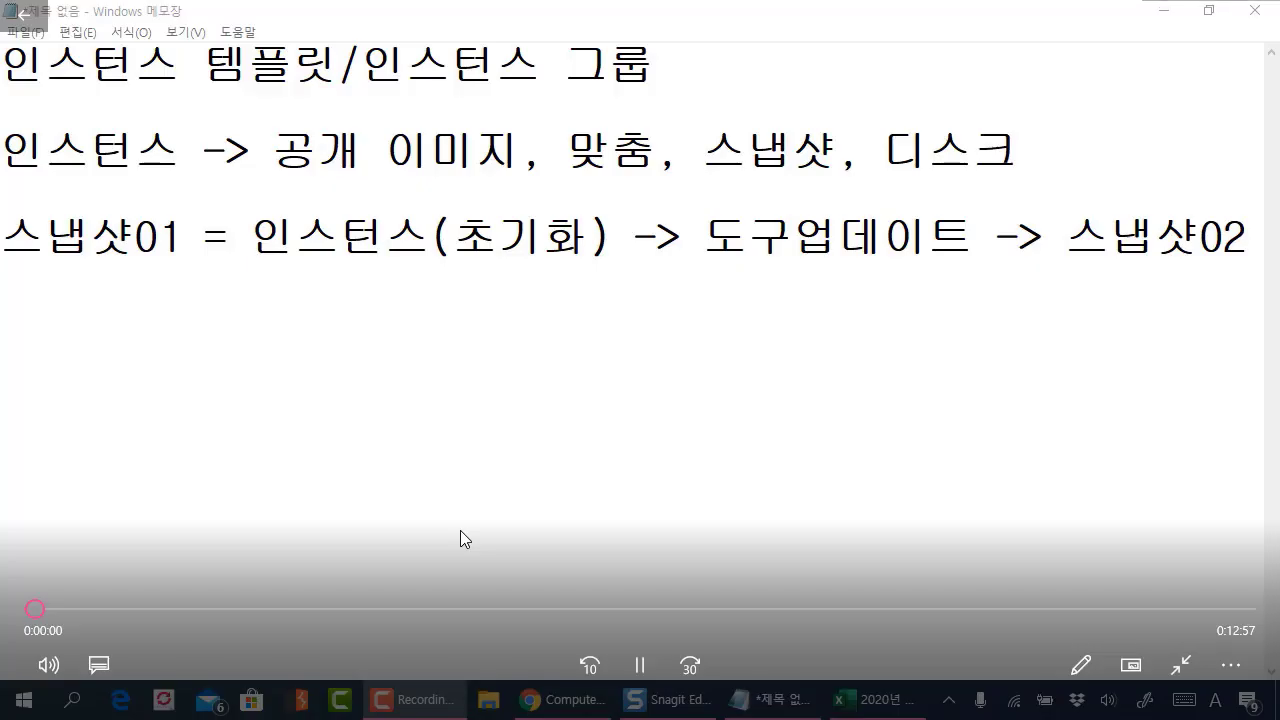
click(383, 609)
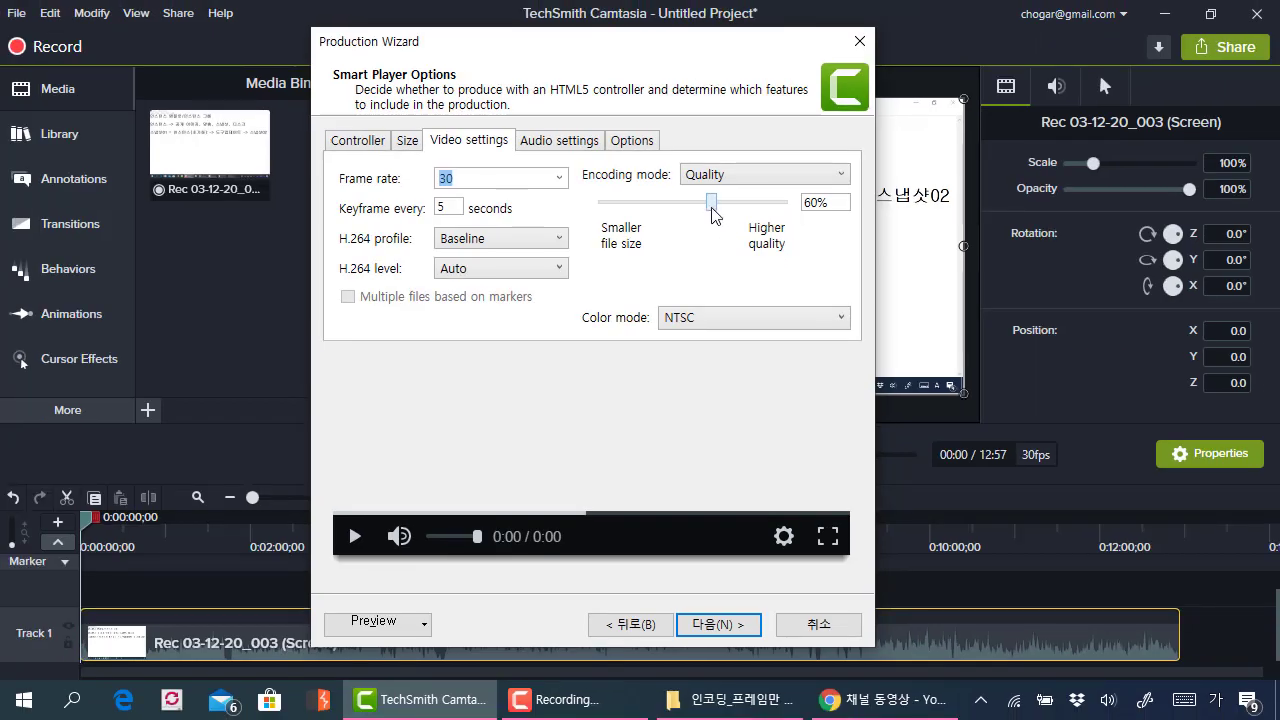
Try lowering the video encoding quality to 30%, and restore it to 60%.
drag(712, 208, 655, 201)
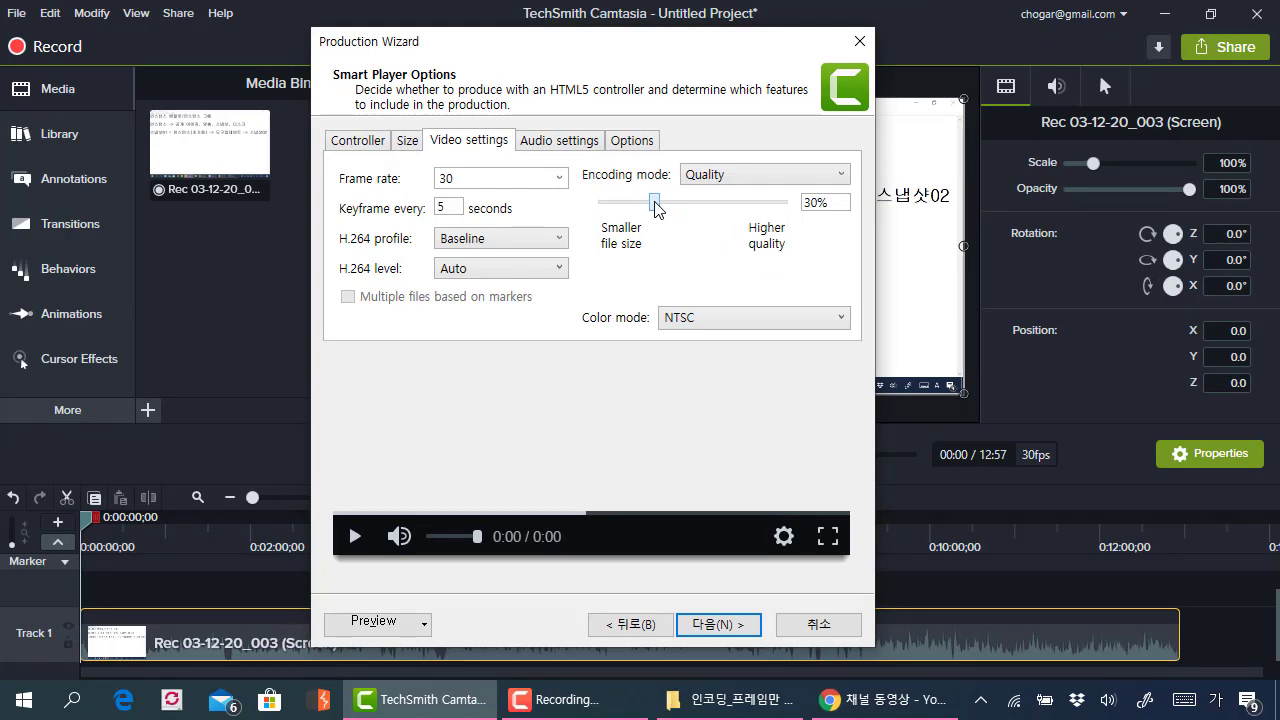
drag(657, 207, 714, 211)
Show the audio bit rate choices, box 128 kbps on screen, and draw an arrow from it down to 1024 kbps.
click(563, 148)
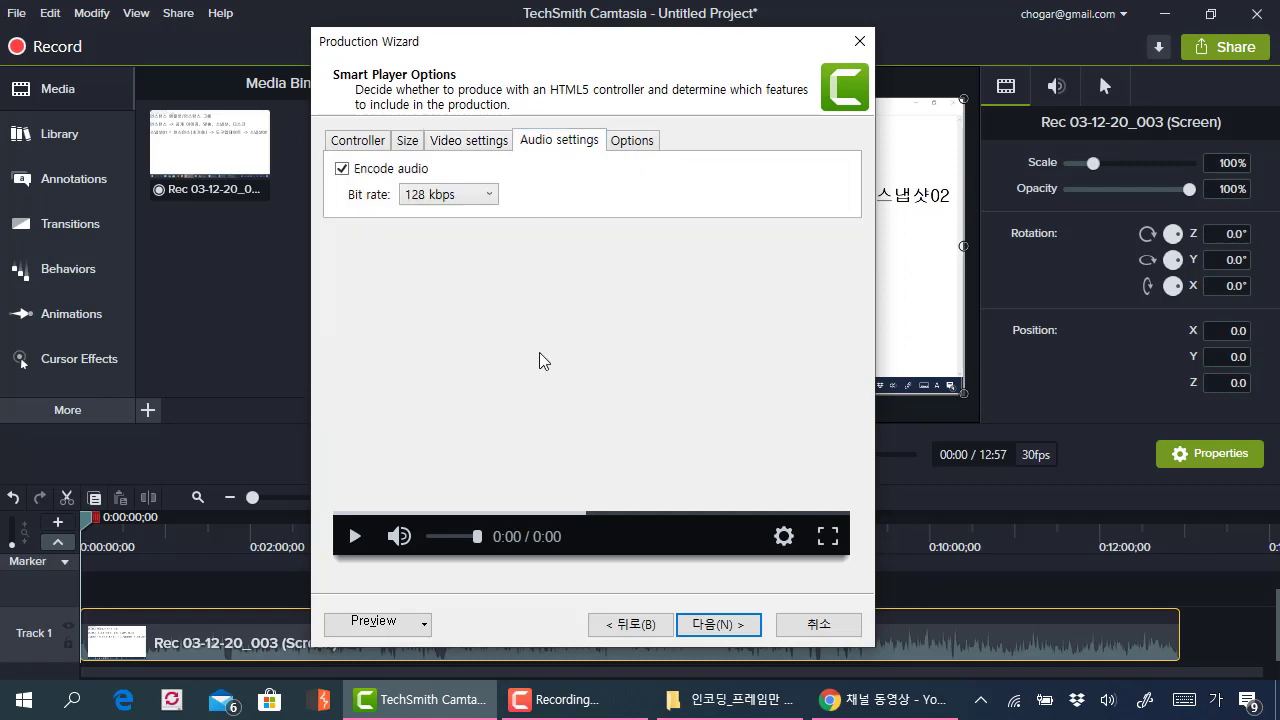
click(464, 200)
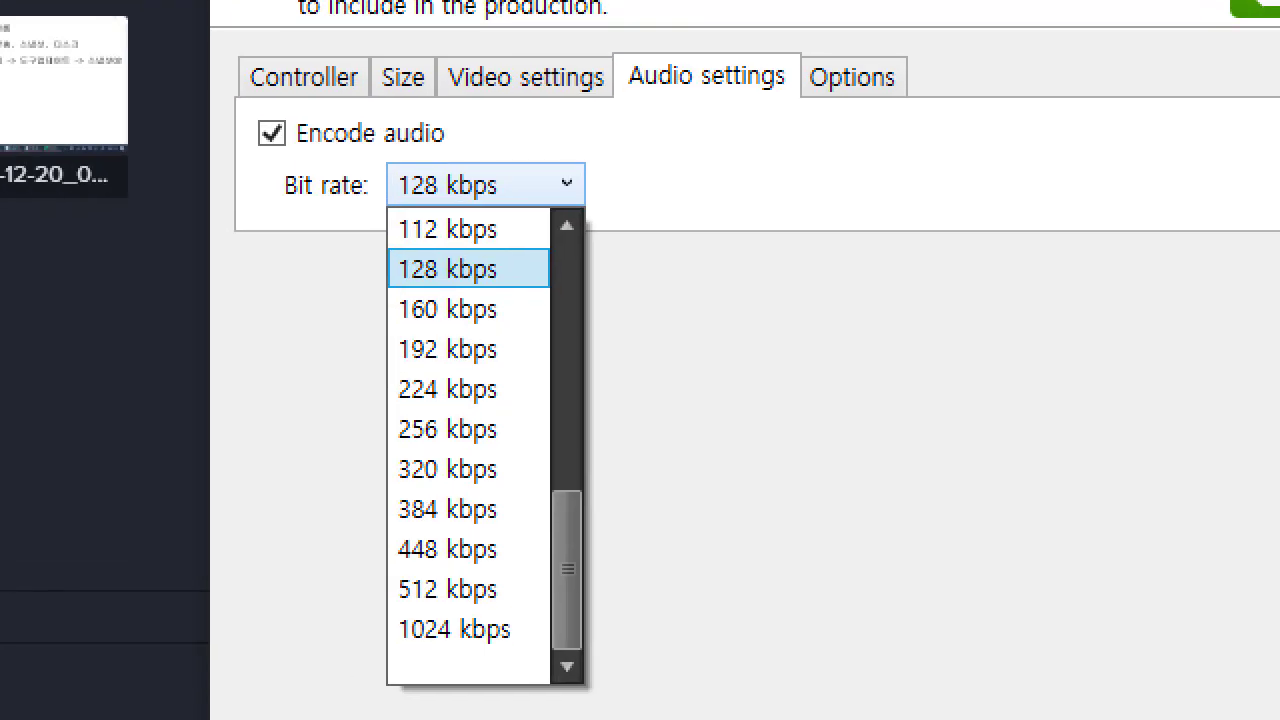
drag(359, 240, 590, 294)
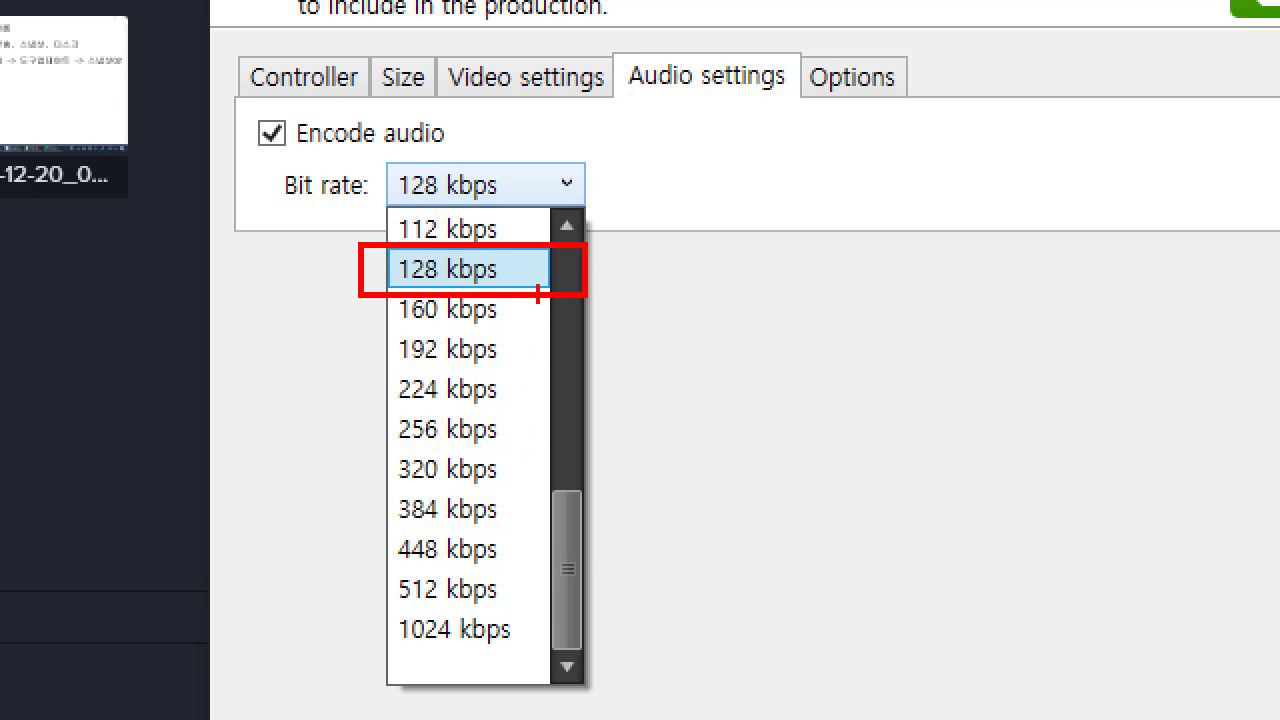
mouse_move(538, 293)
mouse_down()
mouse_move(600, 550)
mouse_move(569, 633)
mouse_move(596, 614)
mouse_up()
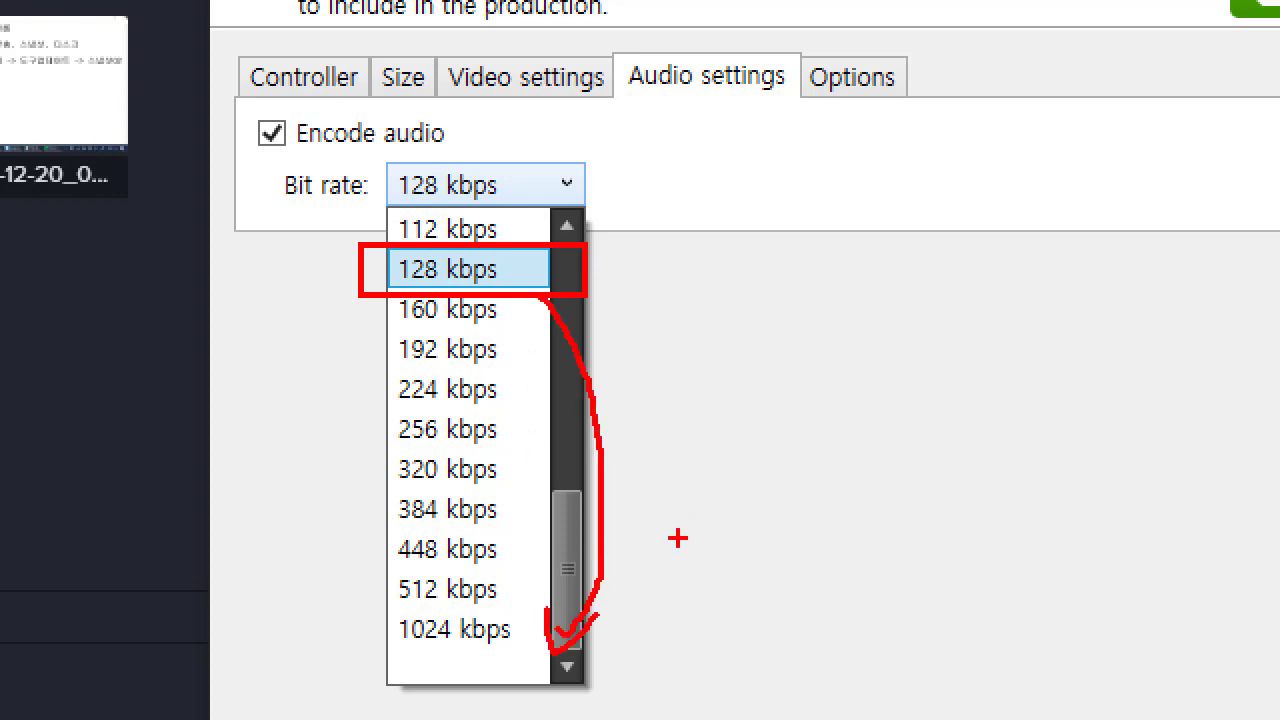